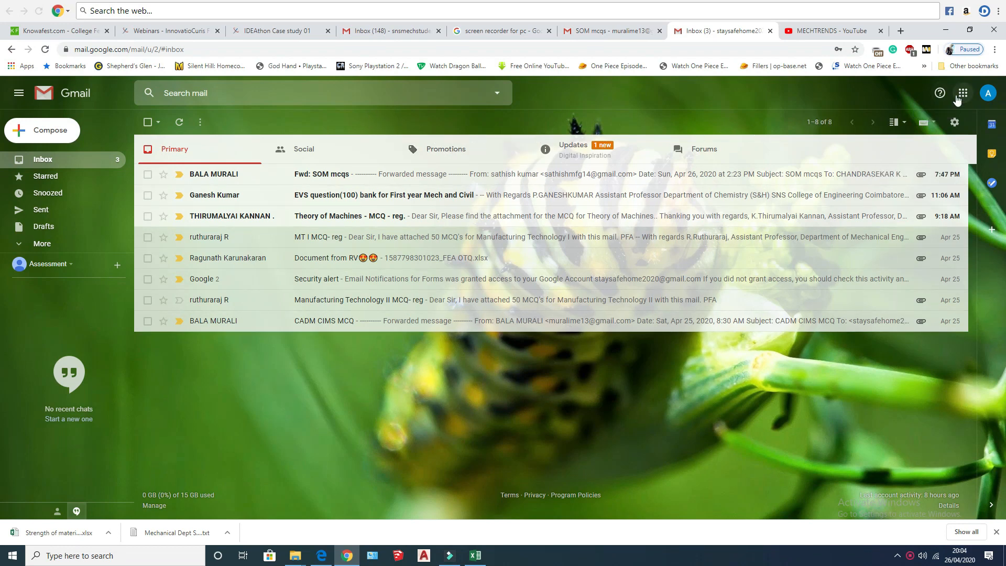
# Switch from Gmail to Google Drive in the same account
pyautogui.click(963, 92)
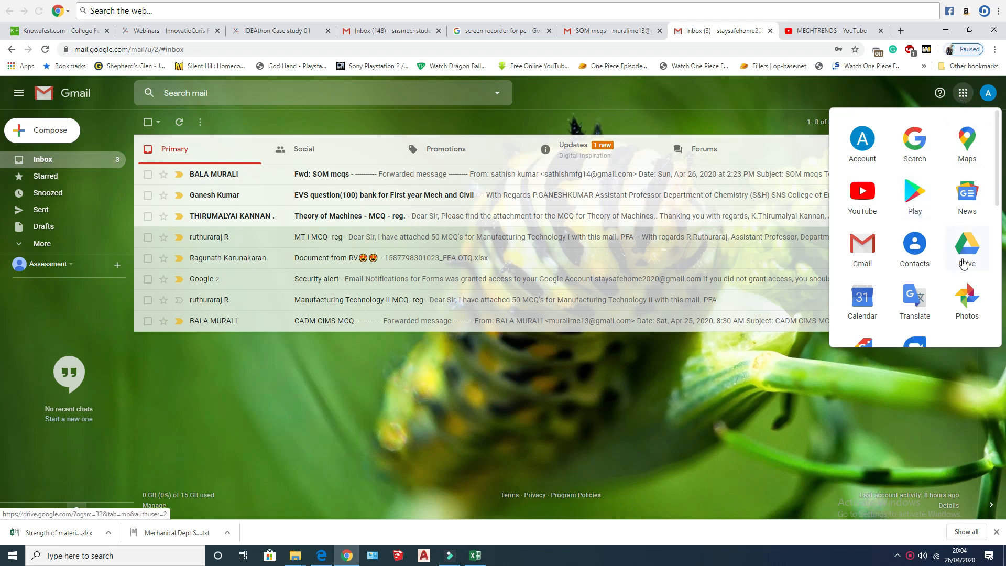
pyautogui.click(965, 261)
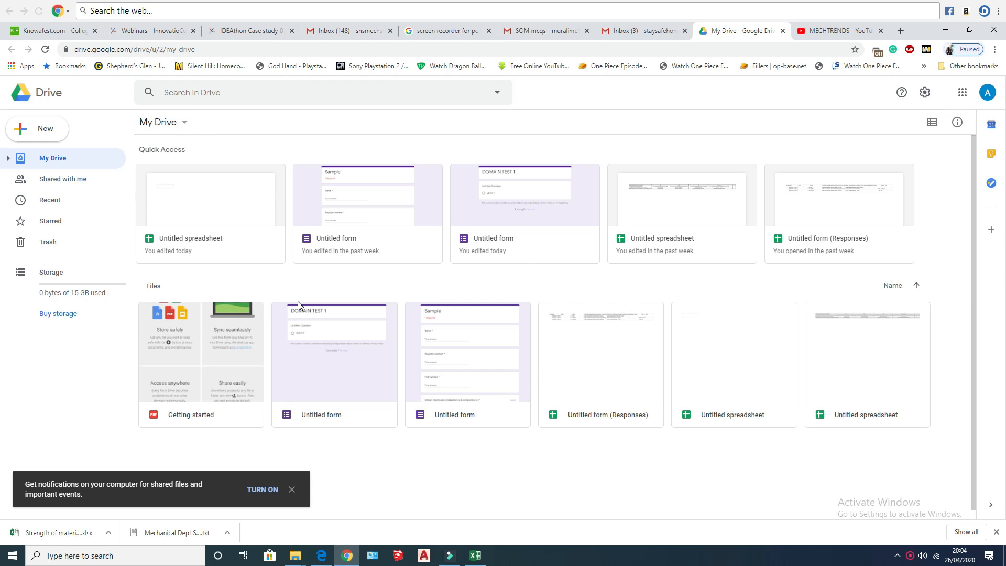
pyautogui.rightClick(473, 241)
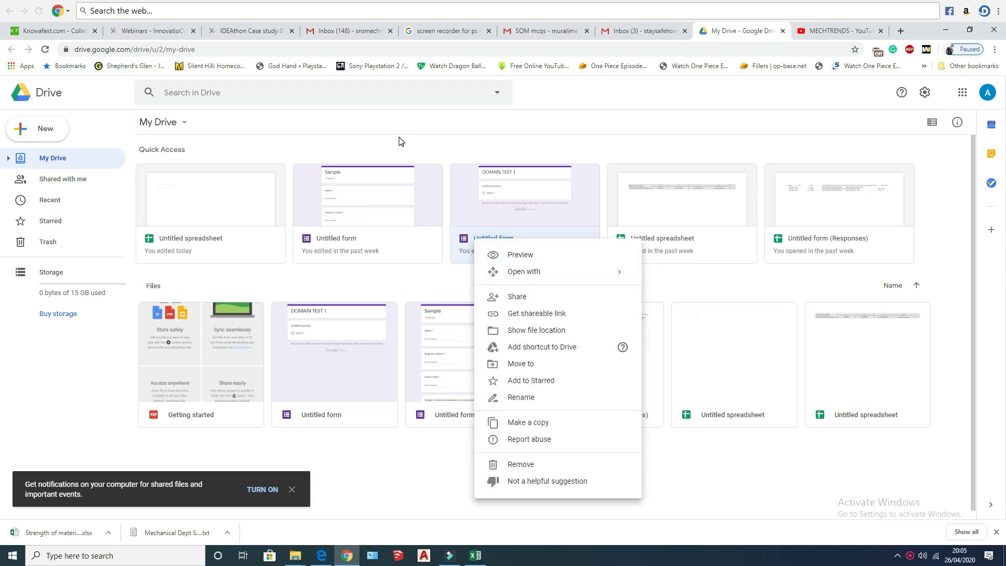
pyautogui.click(316, 142)
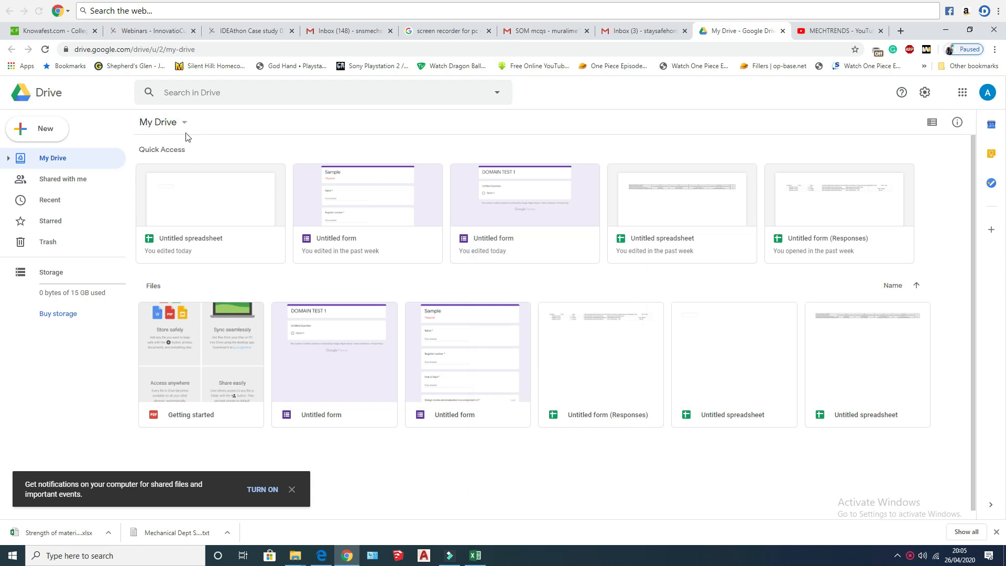
pyautogui.click(149, 121)
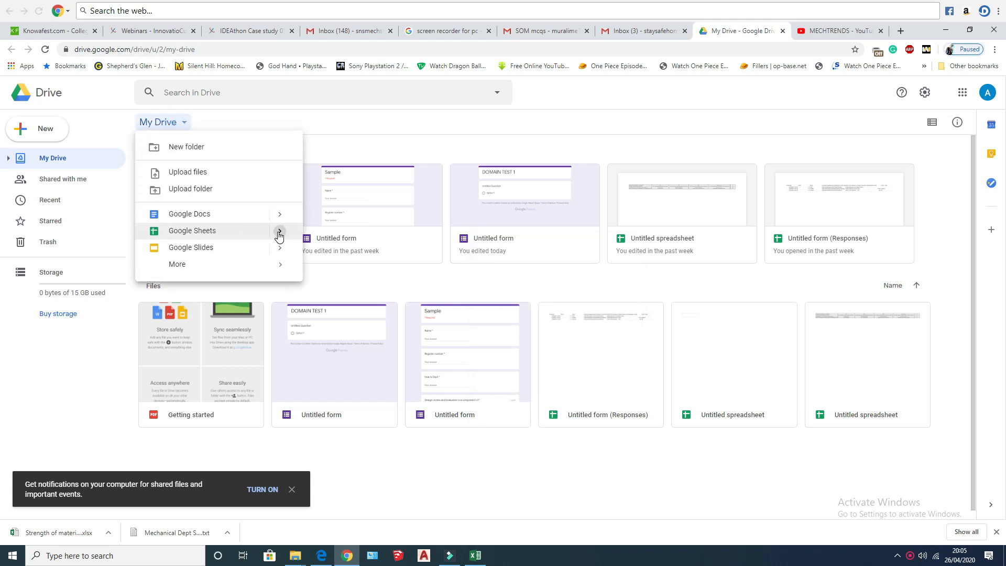
pyautogui.click(324, 151)
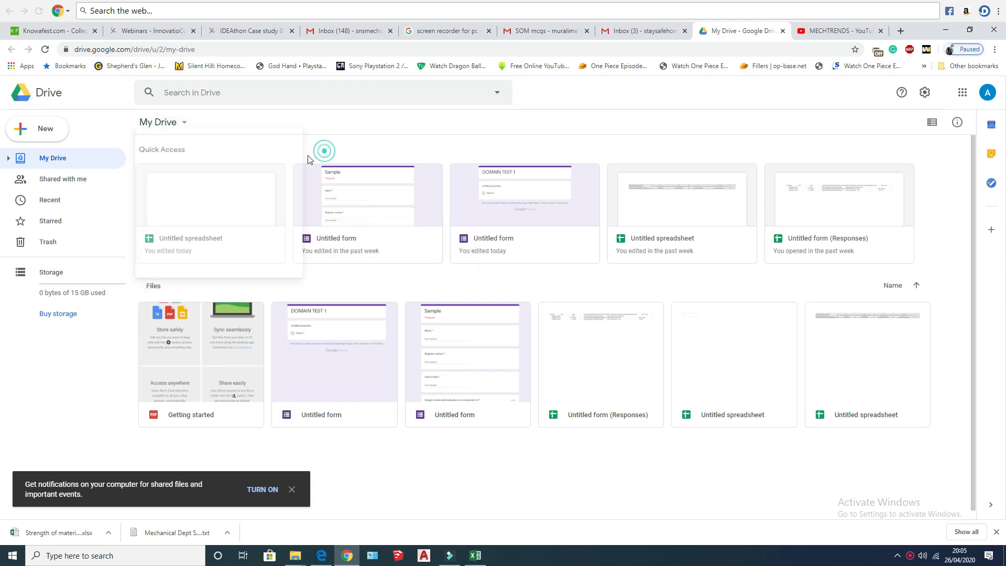
# Open the untitled spreadsheet that was edited today from Drive's Quick Access
pyautogui.click(245, 212)
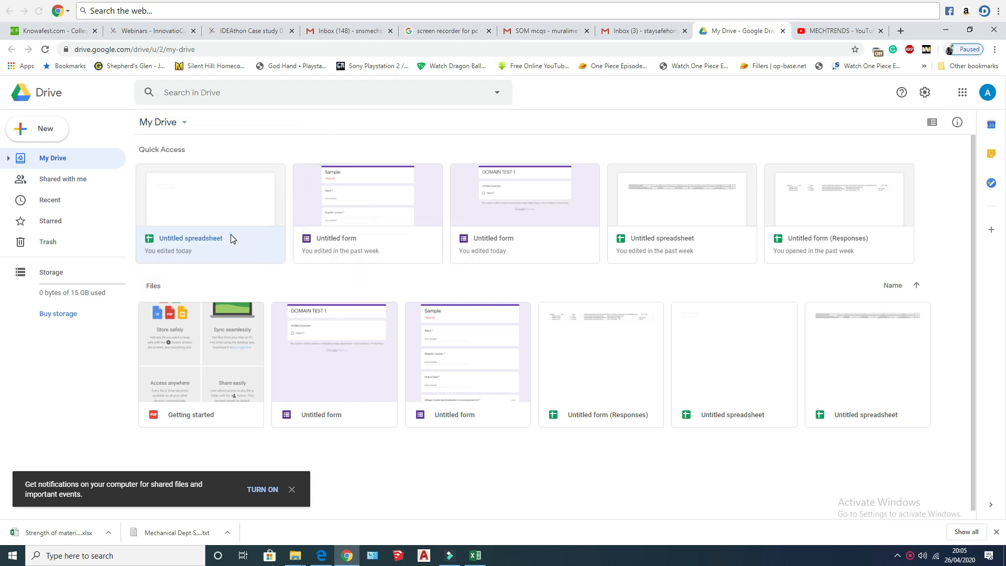
pyautogui.doubleClick(232, 238)
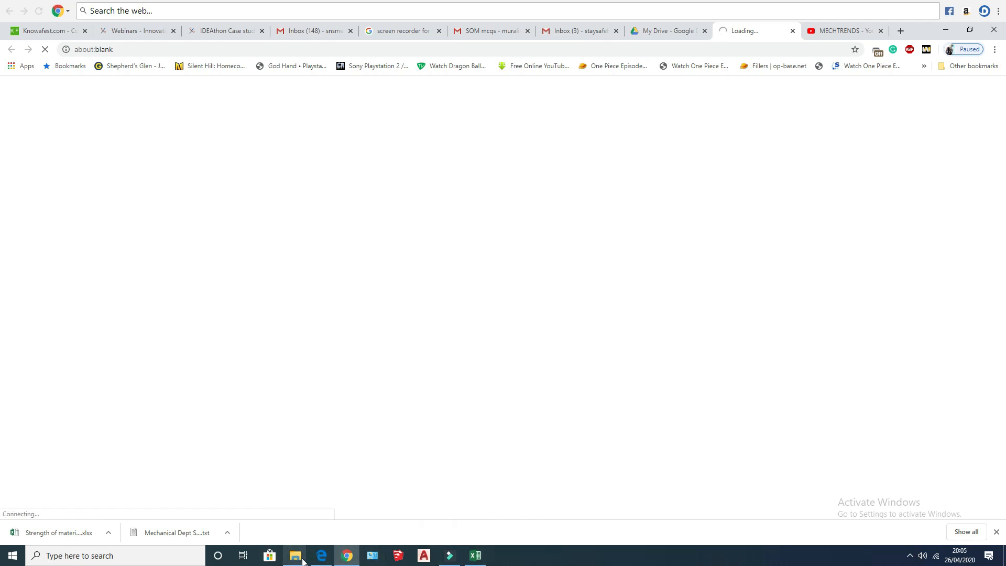
# Switch to the Strength of materials workbook in Excel and examine its header cells and first question
pyautogui.moveTo(295, 556)
pyautogui.click(352, 504)
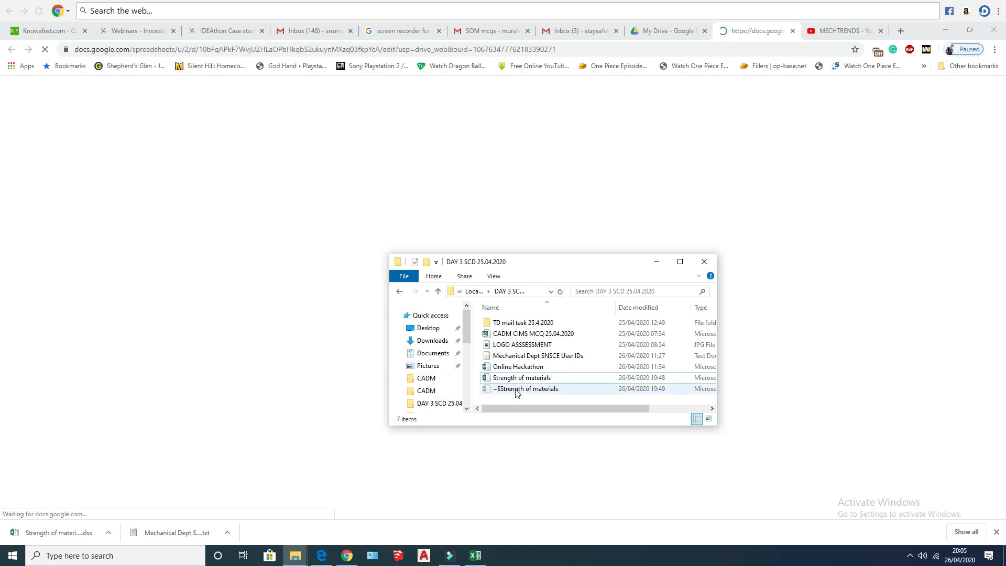
pyautogui.click(475, 555)
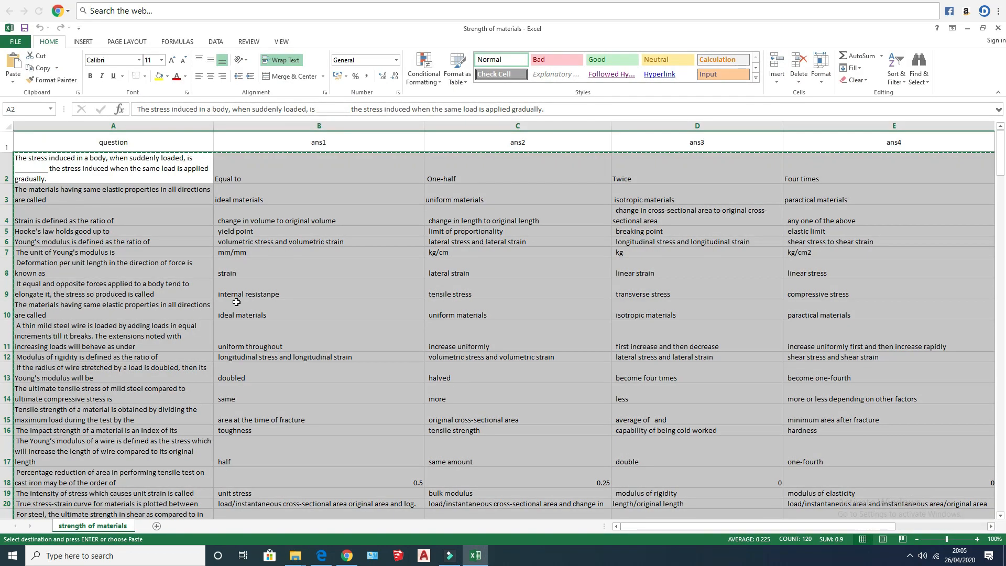
pyautogui.click(340, 254)
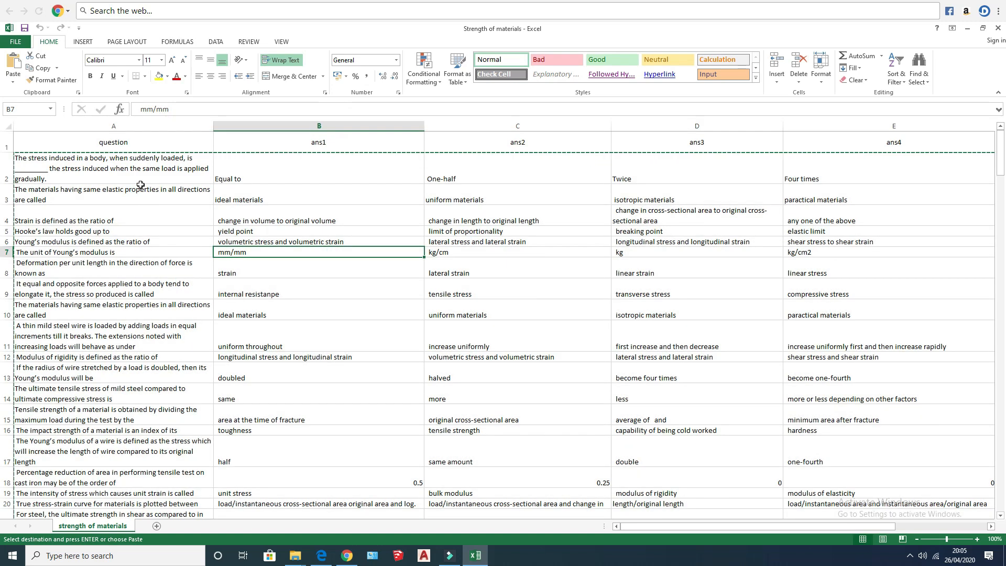
pyautogui.click(121, 144)
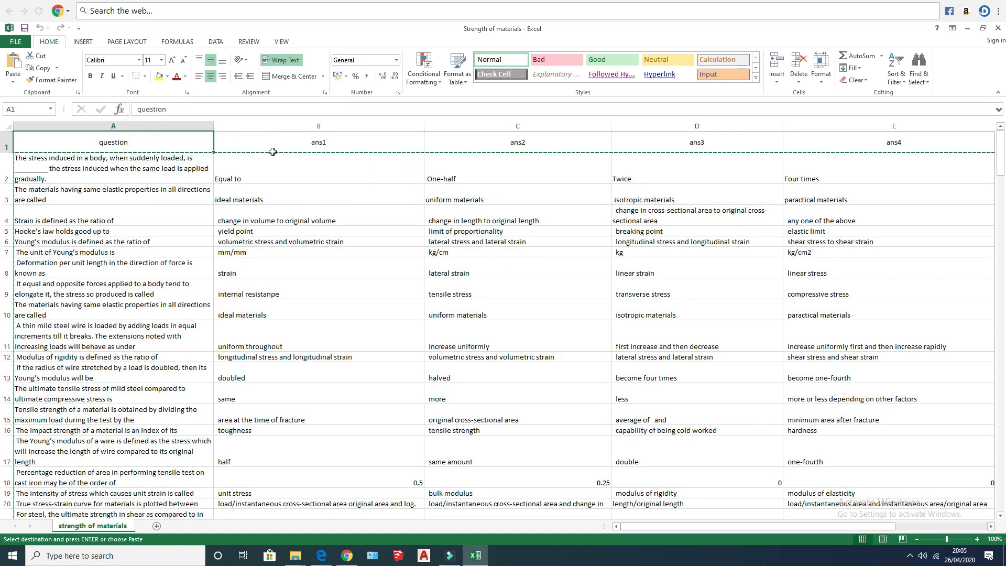
pyautogui.click(269, 146)
pyautogui.click(556, 137)
pyautogui.click(701, 142)
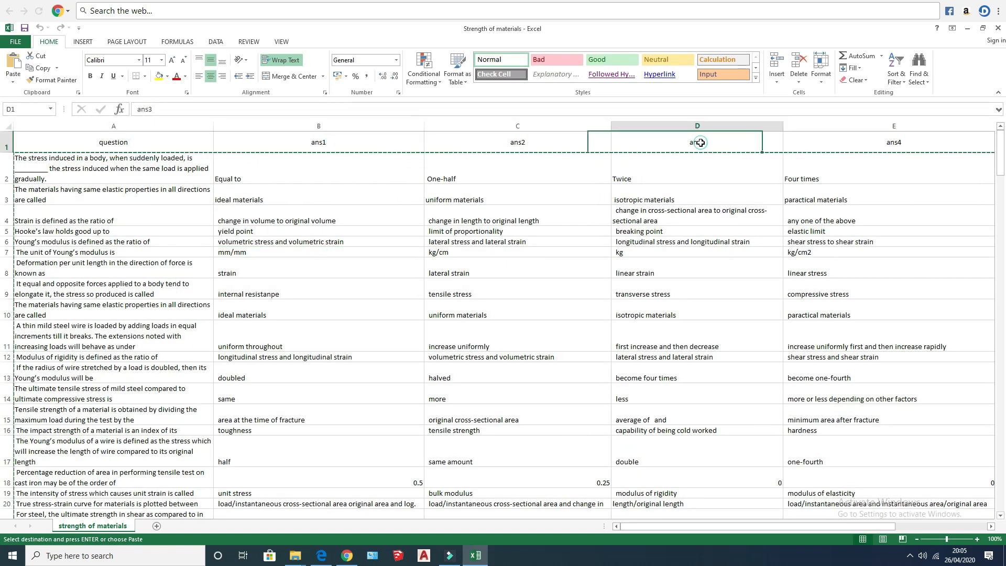
pyautogui.click(855, 141)
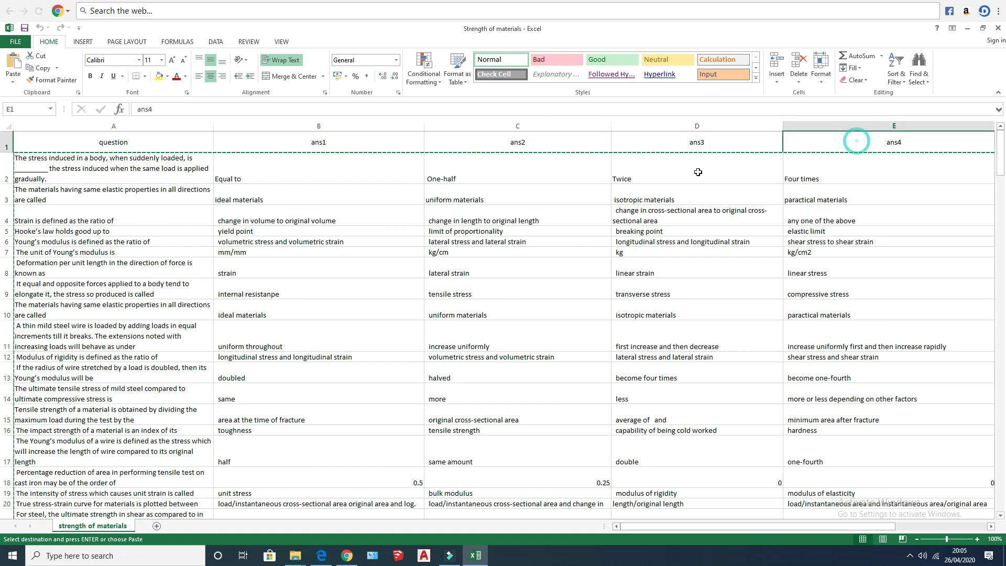
pyautogui.click(110, 179)
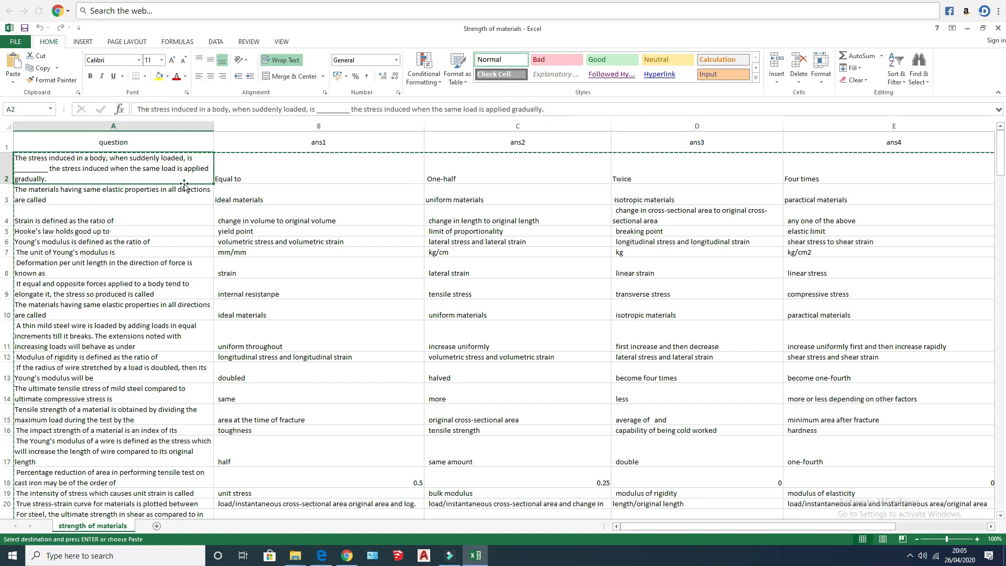
# Look through all question rows of the strength of materials sheet down to the last one and return to the start
pyautogui.scroll(-3, 600, 335)
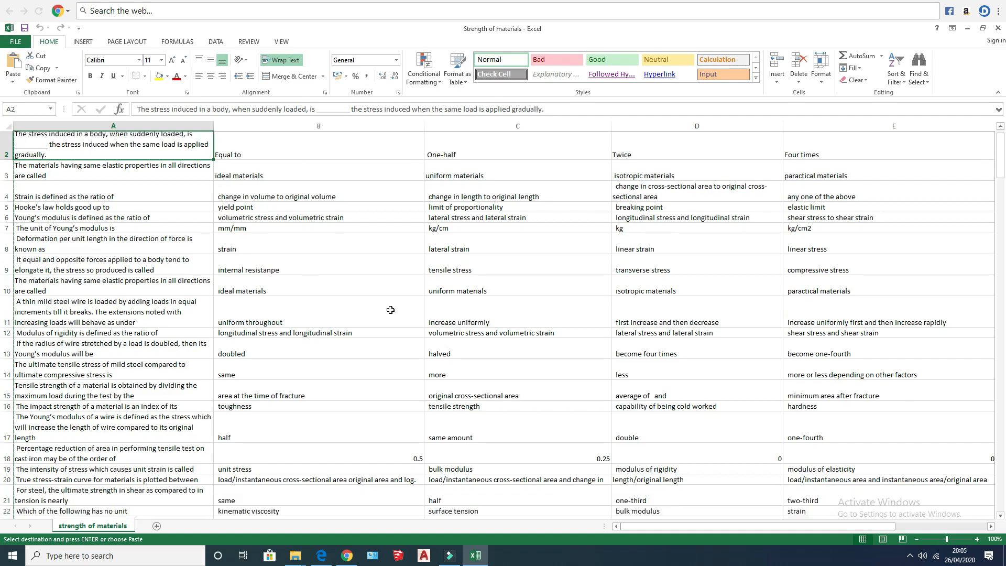
pyautogui.scroll(-7, 763, 384)
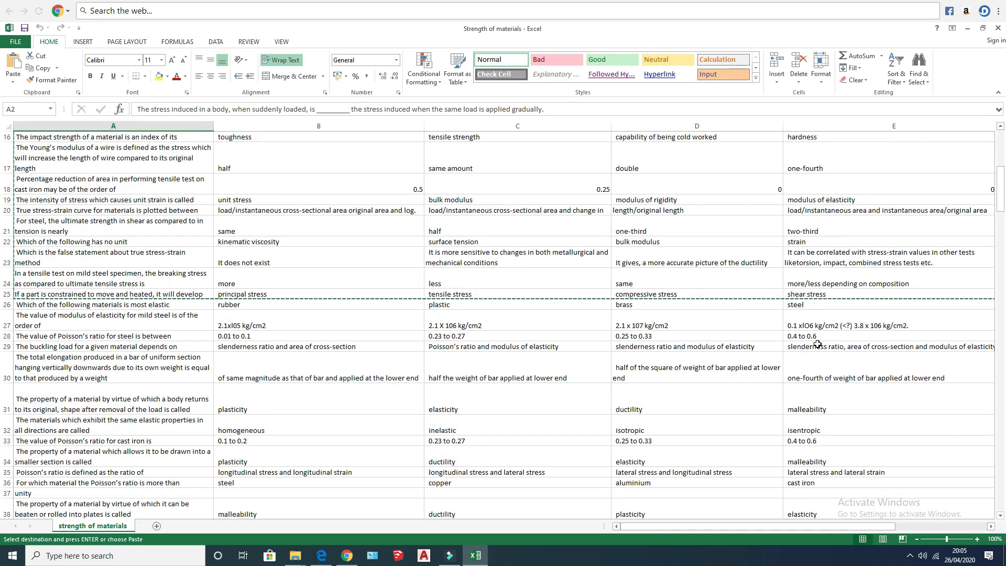
pyautogui.scroll(-20, 824, 392)
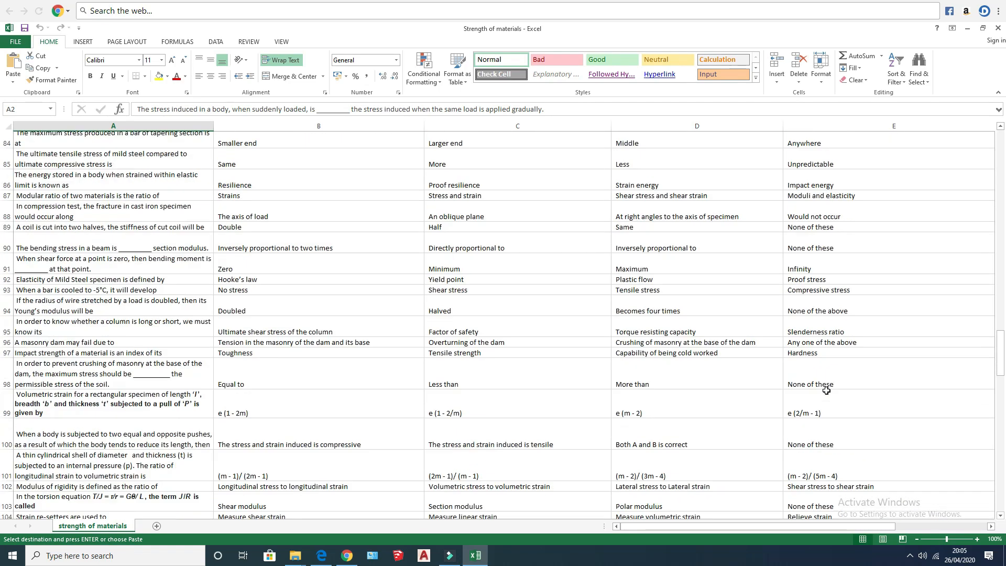
pyautogui.scroll(-15, 826, 390)
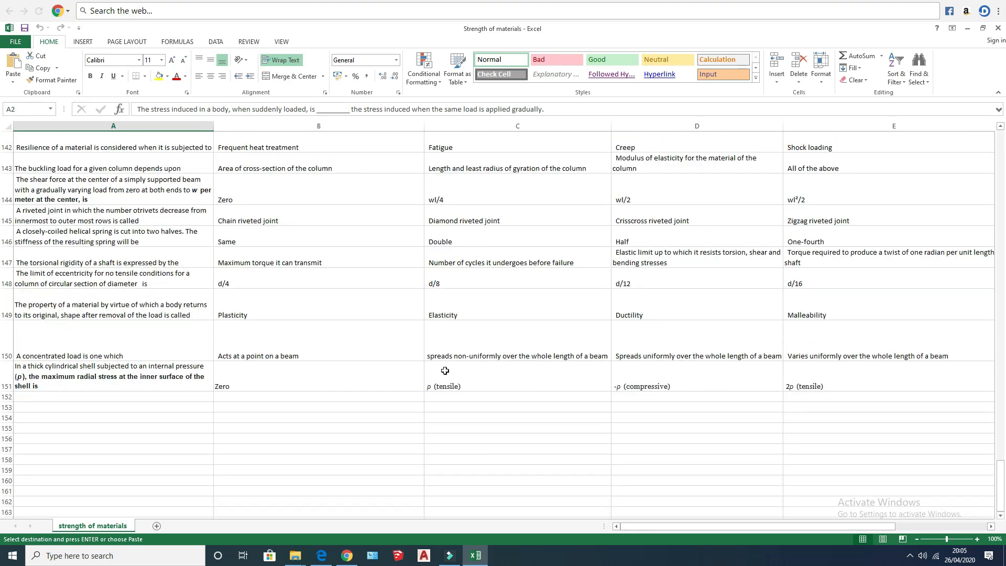
pyautogui.scroll(20, 444, 370)
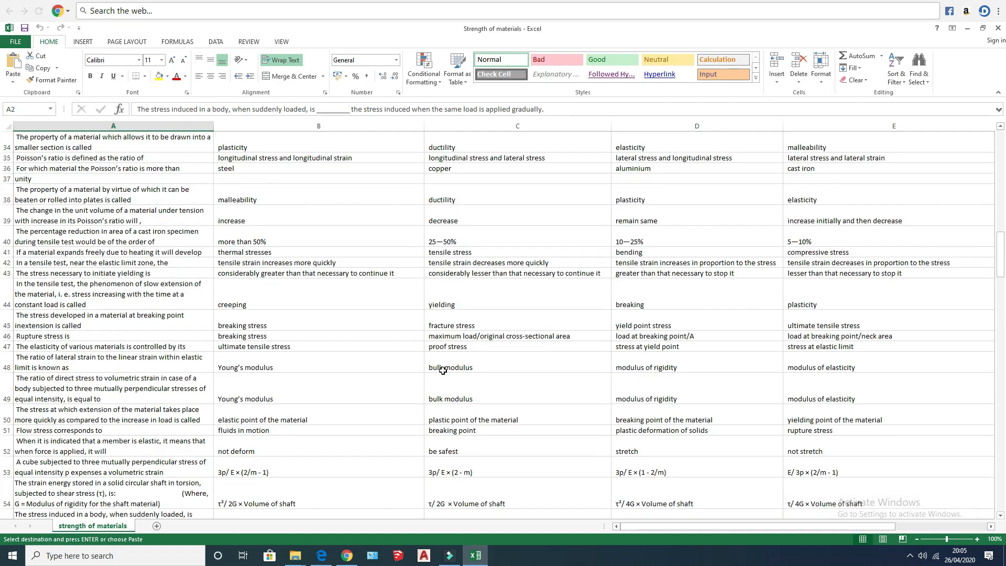
pyautogui.scroll(11, 442, 370)
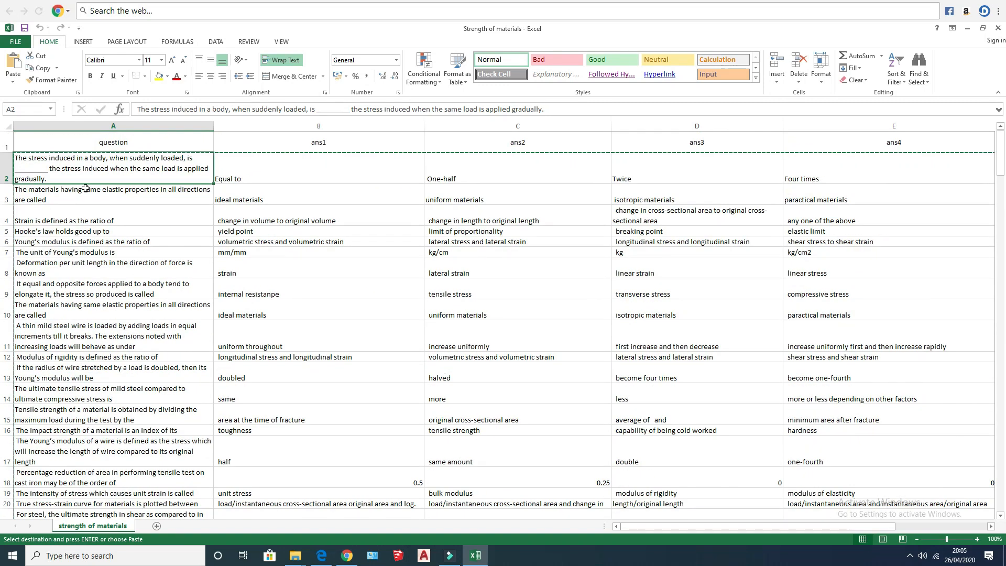
# Copy the questions and their four answers in A2:E30, leaving out the header row
pyautogui.moveTo(106, 176); pyautogui.dragTo(883, 441)
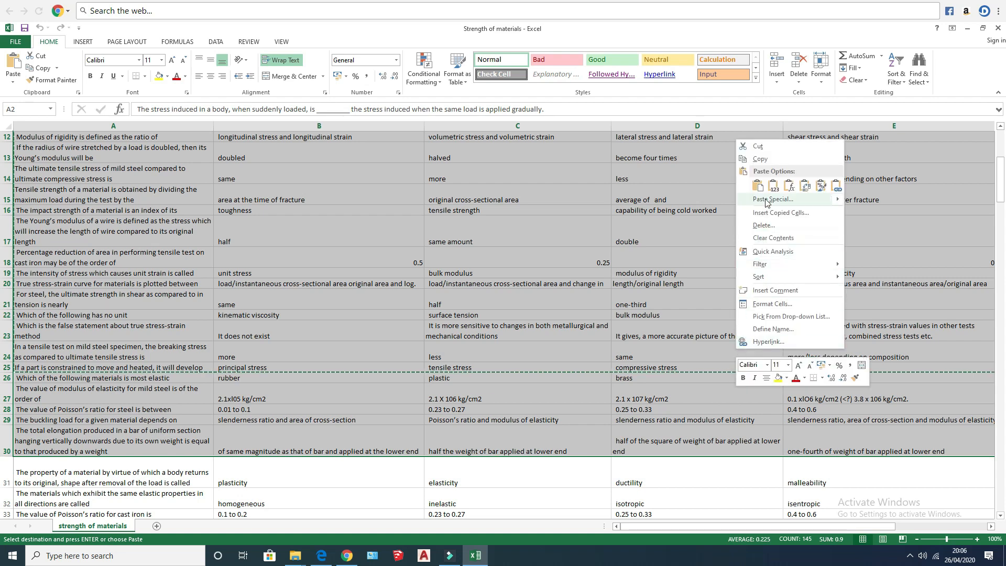
pyautogui.click(759, 158)
pyautogui.scroll(4, 882, 146)
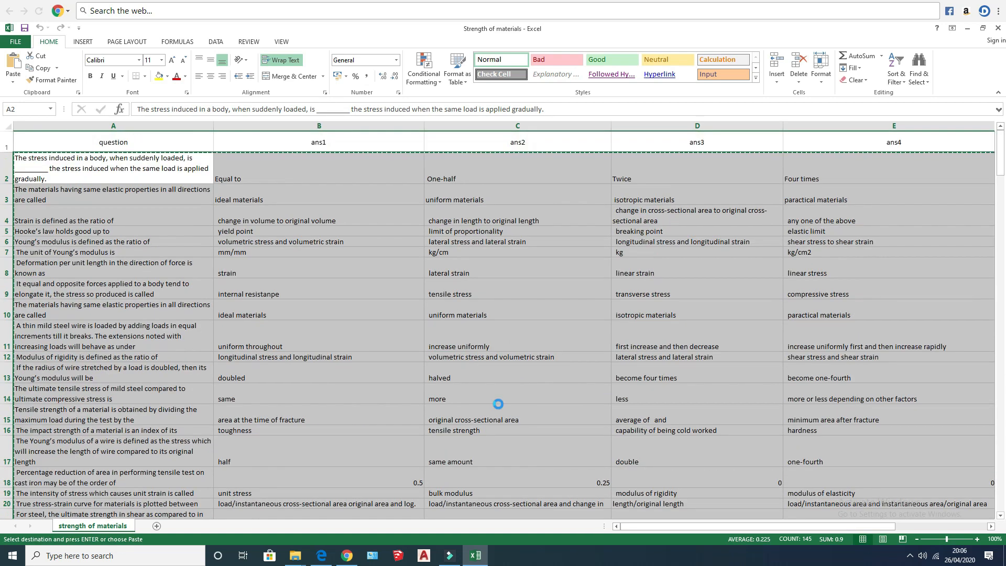
# Switch to the untitled Google Sheets spreadsheet and paste the copied questions and answers starting at cell A1
pyautogui.click(347, 555)
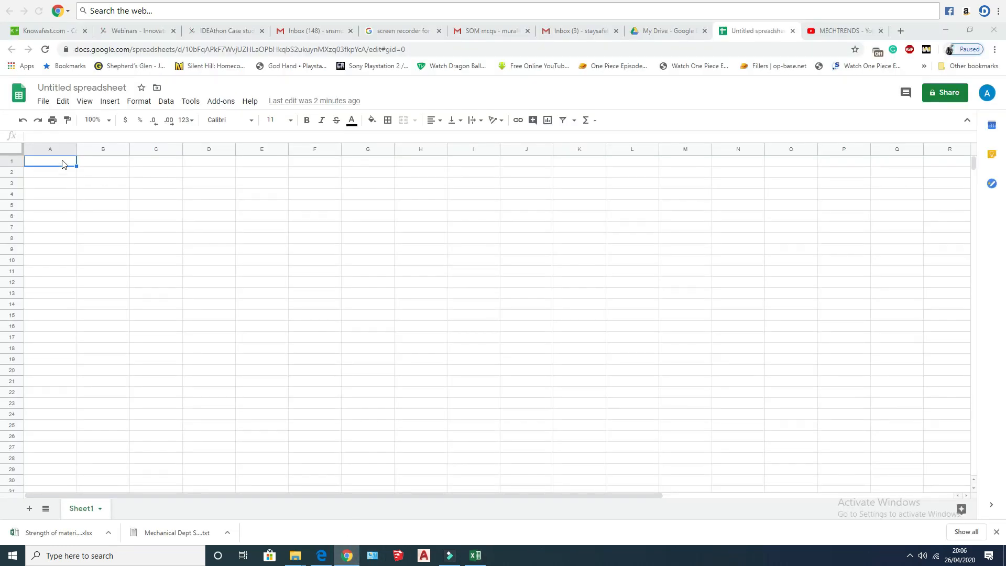
pyautogui.click(44, 163)
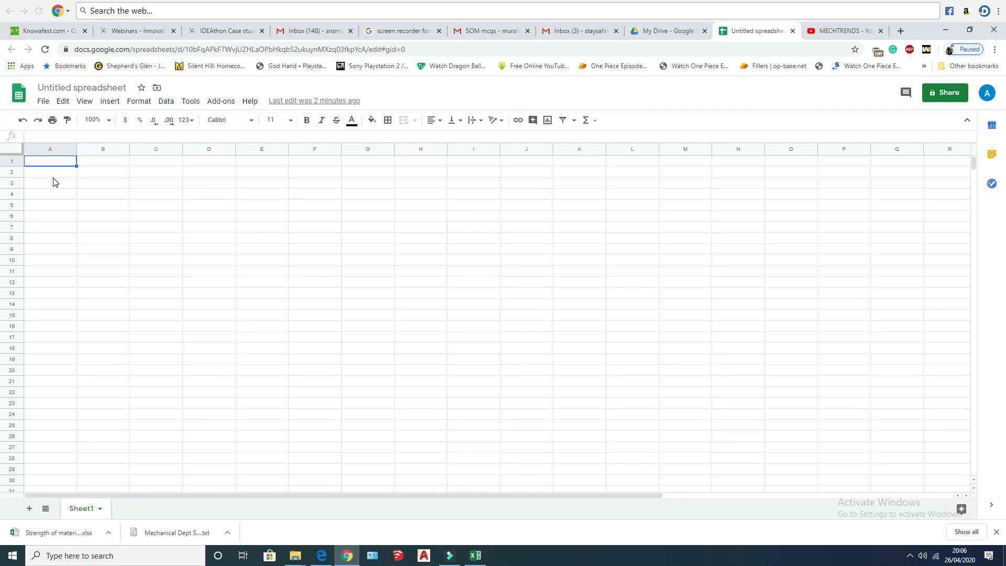
pyautogui.click(54, 175)
pyautogui.click(57, 162)
pyautogui.rightClick(58, 164)
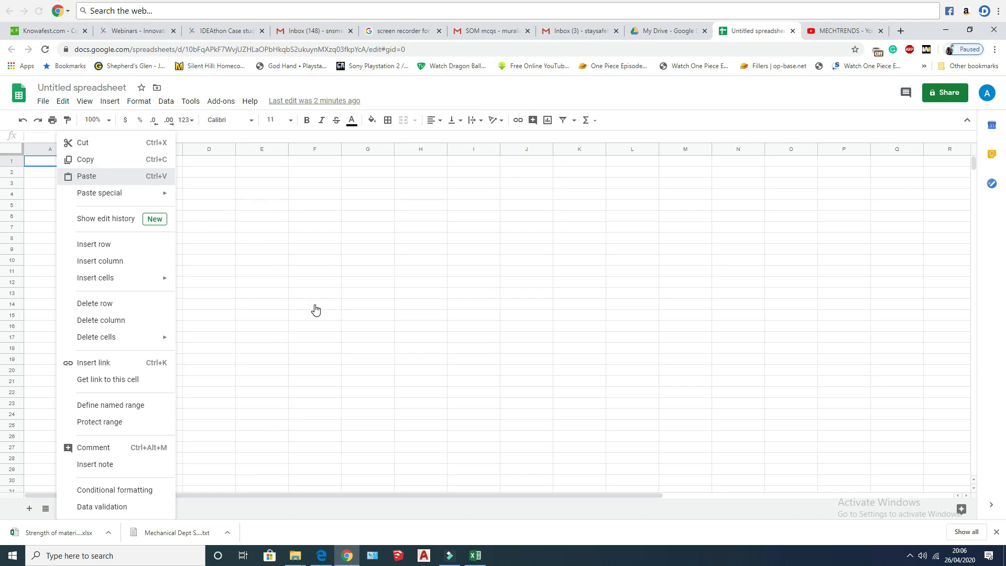
pyautogui.hotkey('ctrl', 'v')
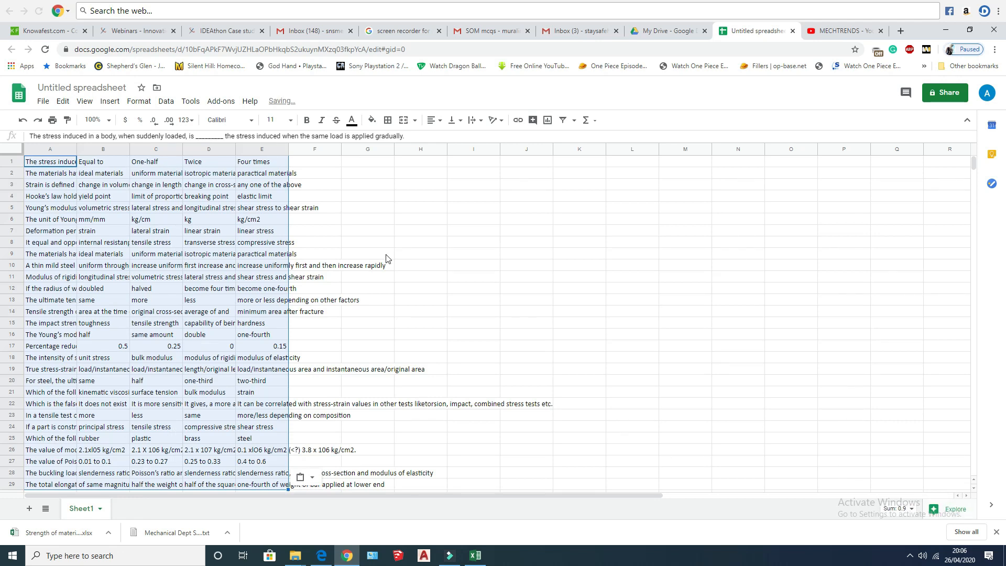
# Fit the widths of columns A, B, C and D to their pasted contents
pyautogui.click(80, 151)
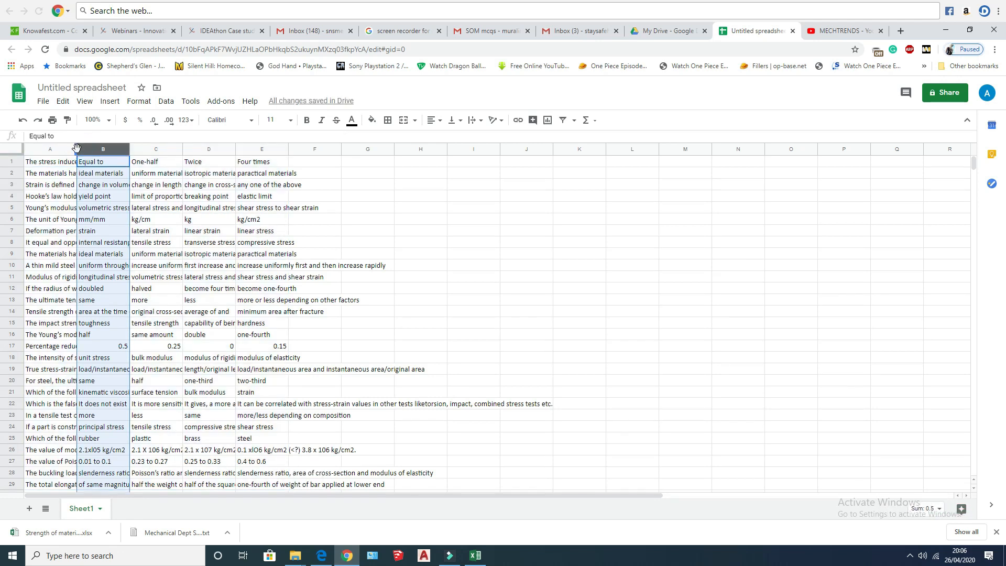
pyautogui.press('Down')
pyautogui.press('Down')
pyautogui.press('Down')
pyautogui.press('Down')
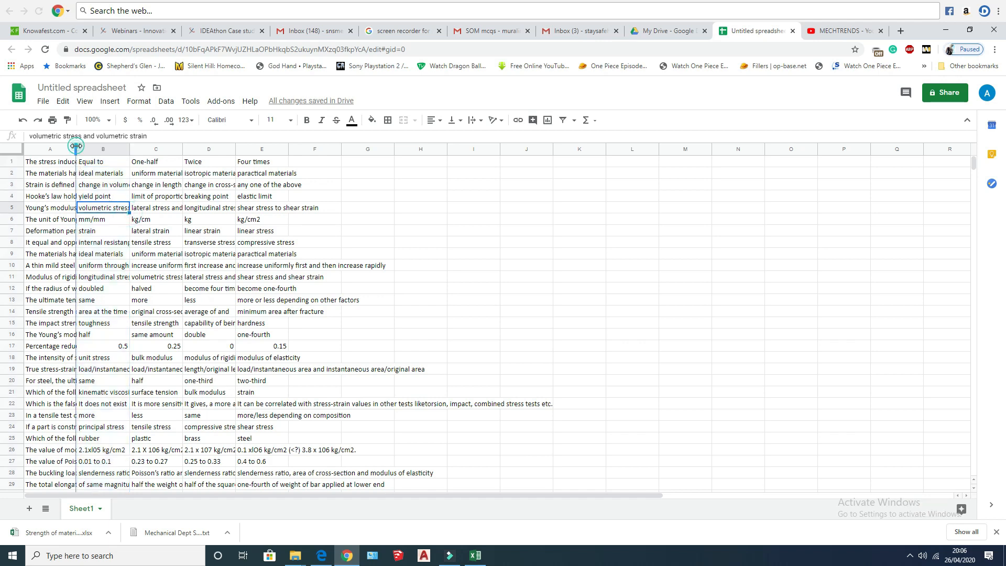
pyautogui.doubleClick(76, 149)
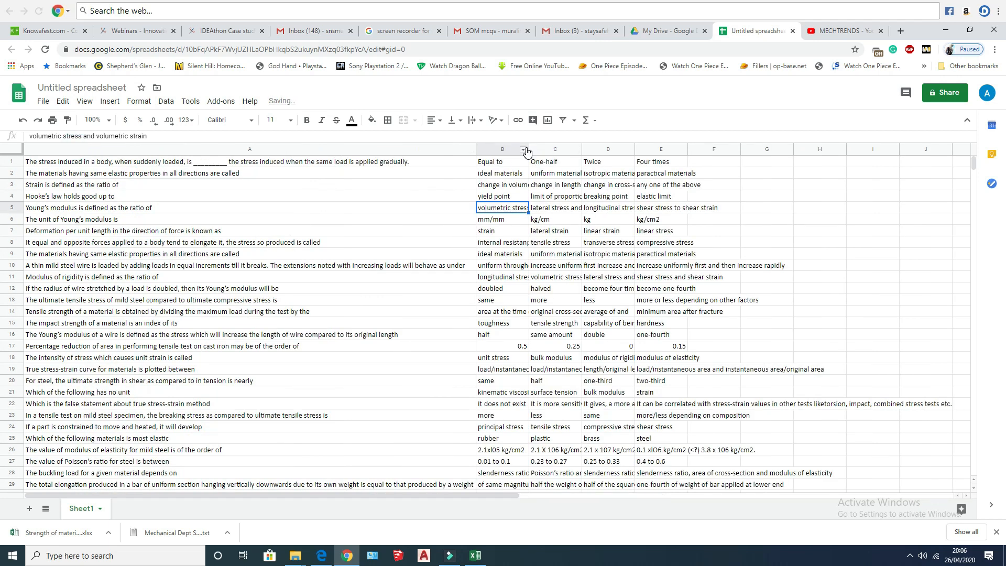
pyautogui.doubleClick(528, 147)
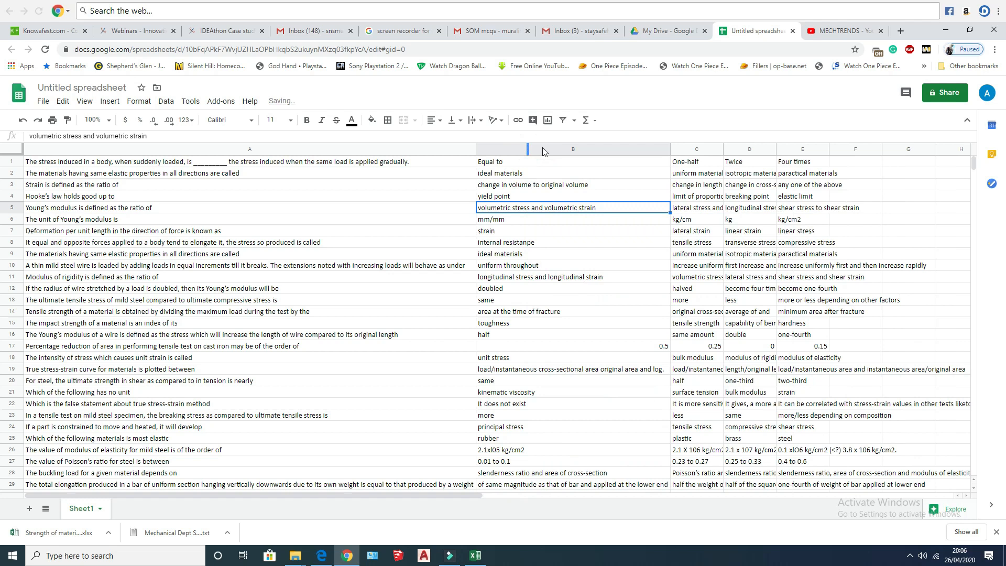
pyautogui.click(719, 148)
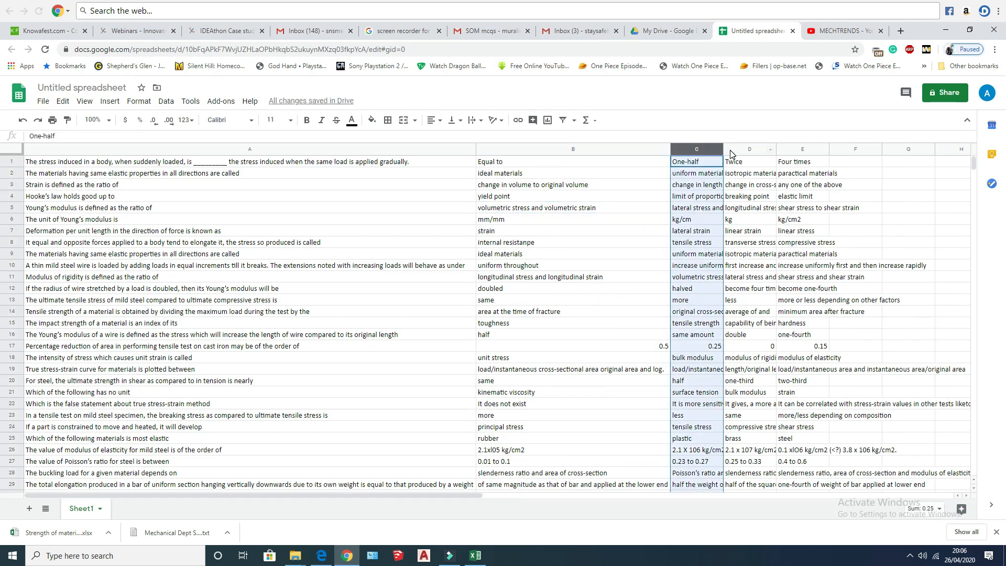
pyautogui.doubleClick(720, 148)
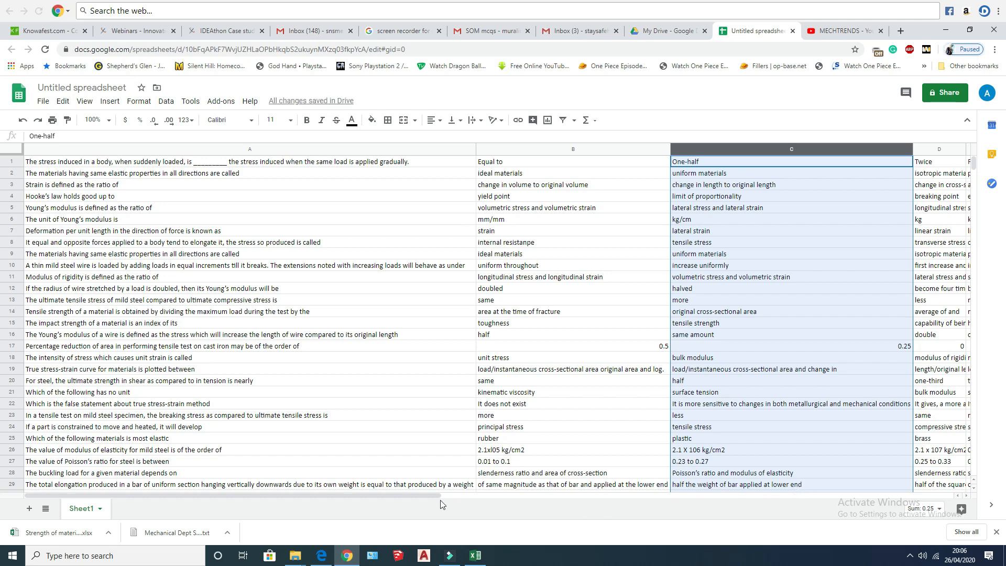
pyautogui.moveTo(426, 496); pyautogui.dragTo(649, 505)
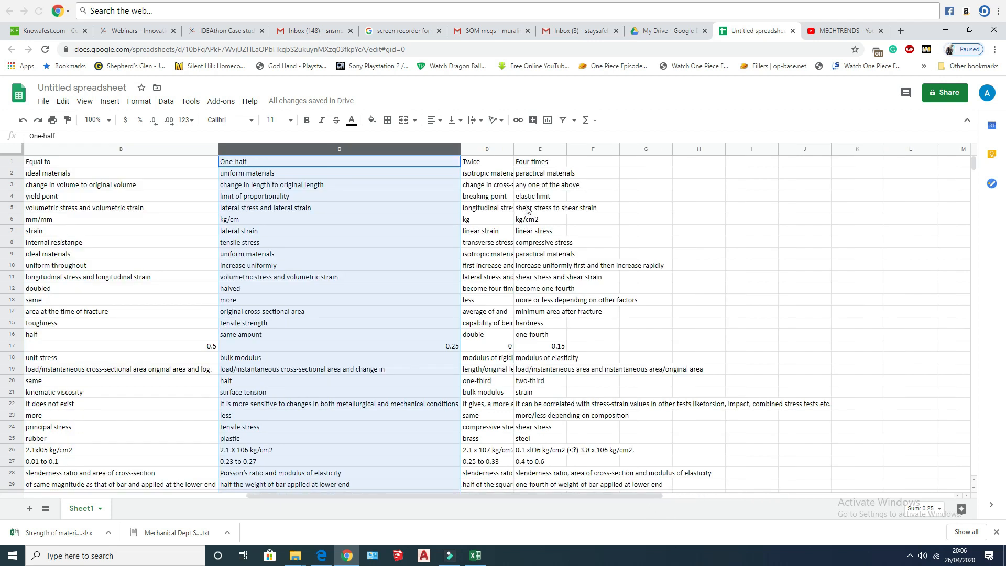
pyautogui.doubleClick(514, 148)
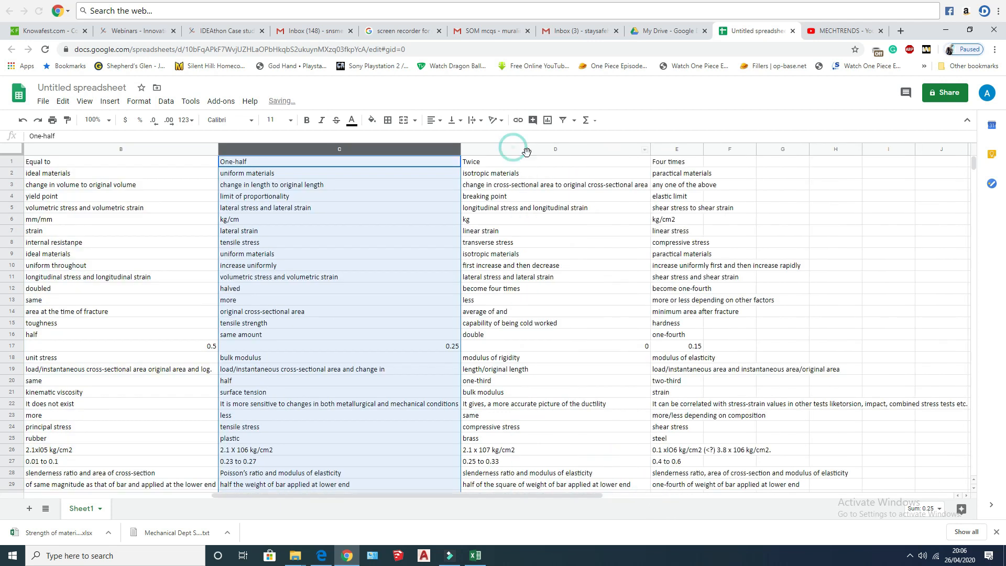
# Fit the width of column E to its contents and look over the pasted questions and answers down to row 29
pyautogui.doubleClick(702, 149)
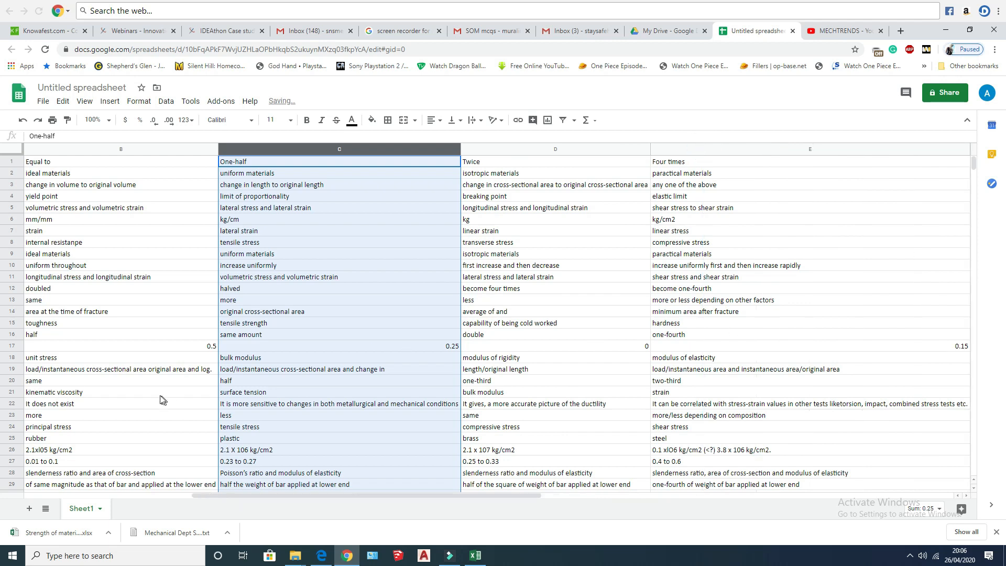
pyautogui.moveTo(506, 496); pyautogui.dragTo(399, 495)
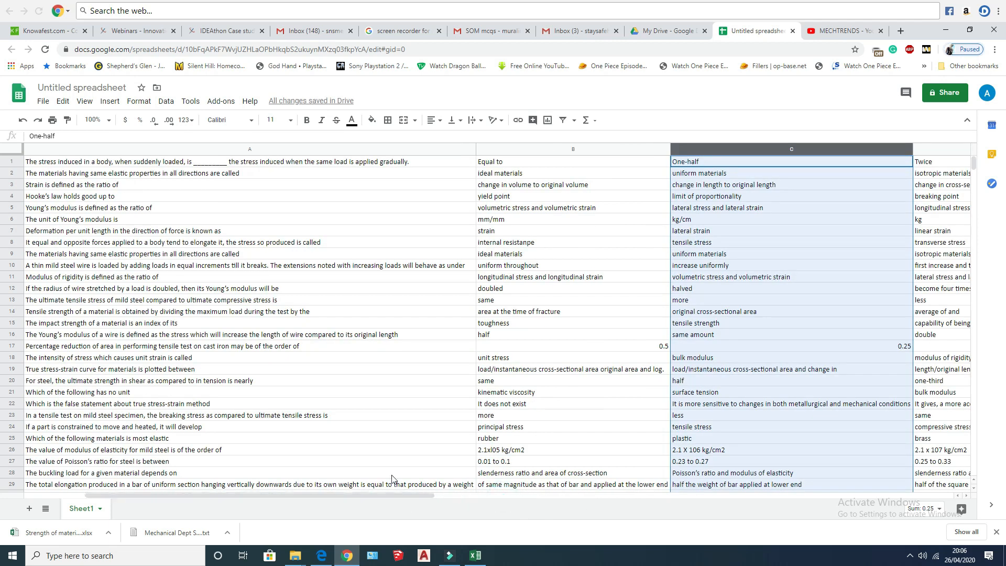
pyautogui.click(272, 160)
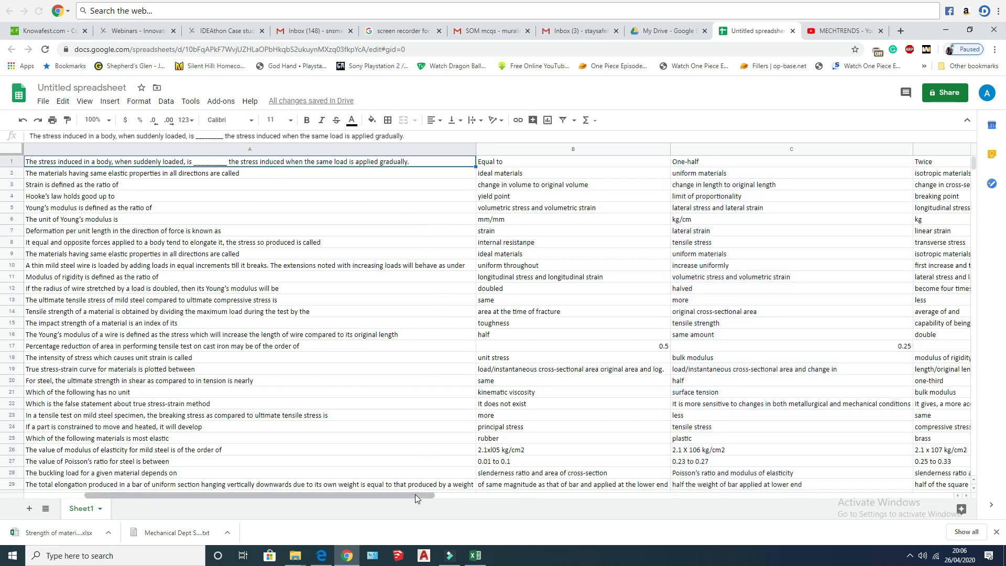
pyautogui.moveTo(414, 494); pyautogui.dragTo(552, 496)
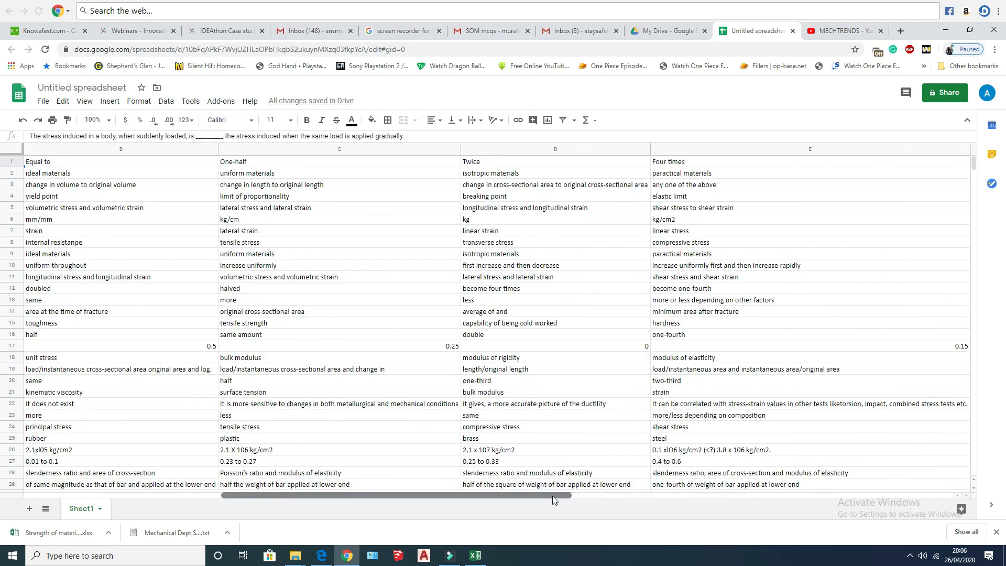
pyautogui.scroll(-5, 507, 397)
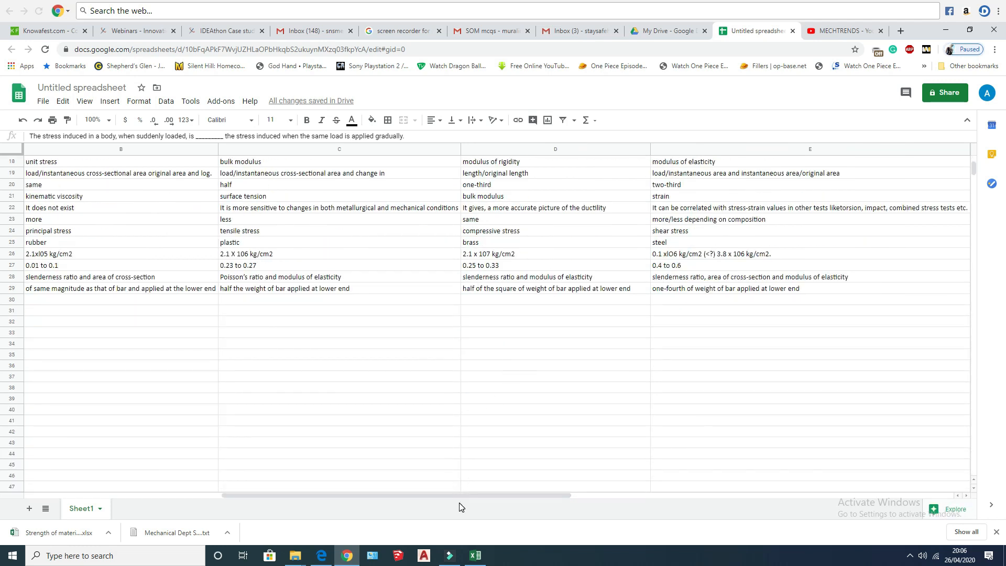
pyautogui.moveTo(458, 495); pyautogui.dragTo(335, 495)
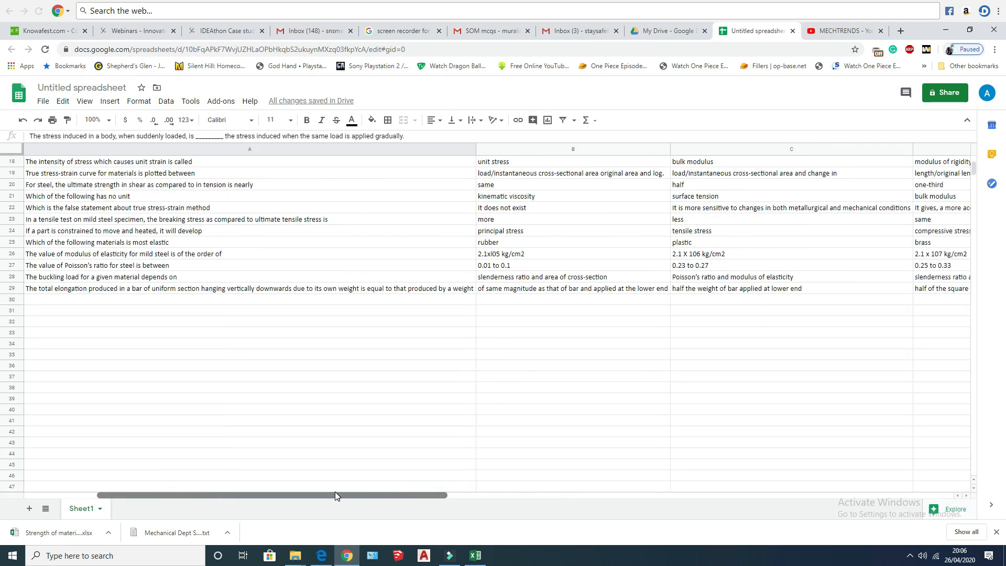
pyautogui.scroll(5, 444, 422)
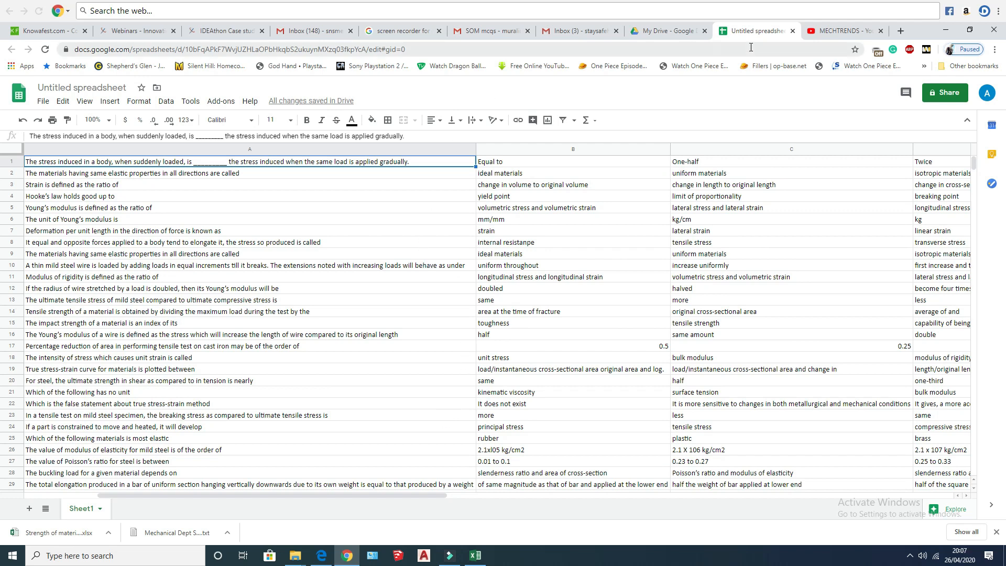
# Switch to Google Drive and open the untitled form headed DOMAIN TEST 1 from the quick access files
pyautogui.click(681, 30)
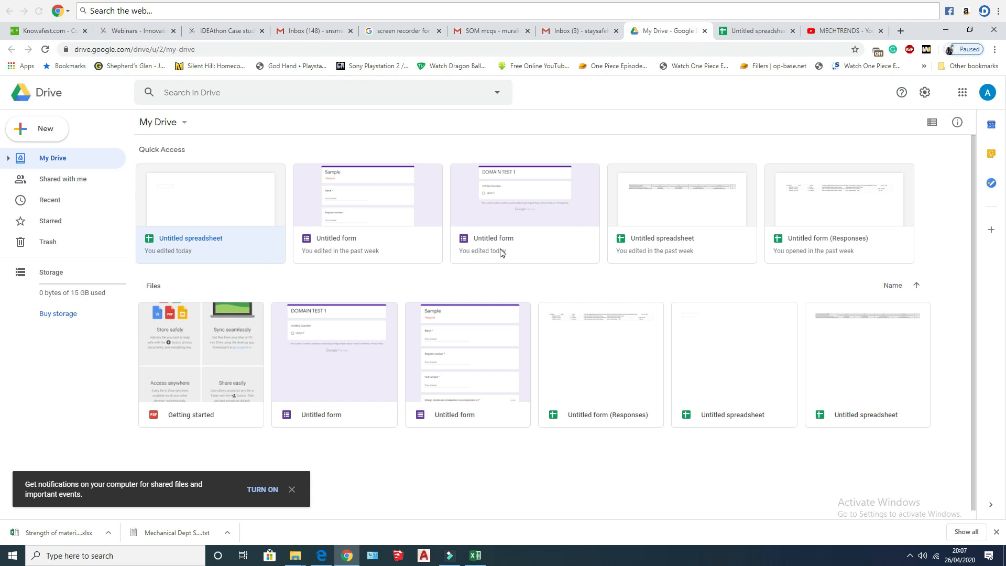
pyautogui.click(515, 226)
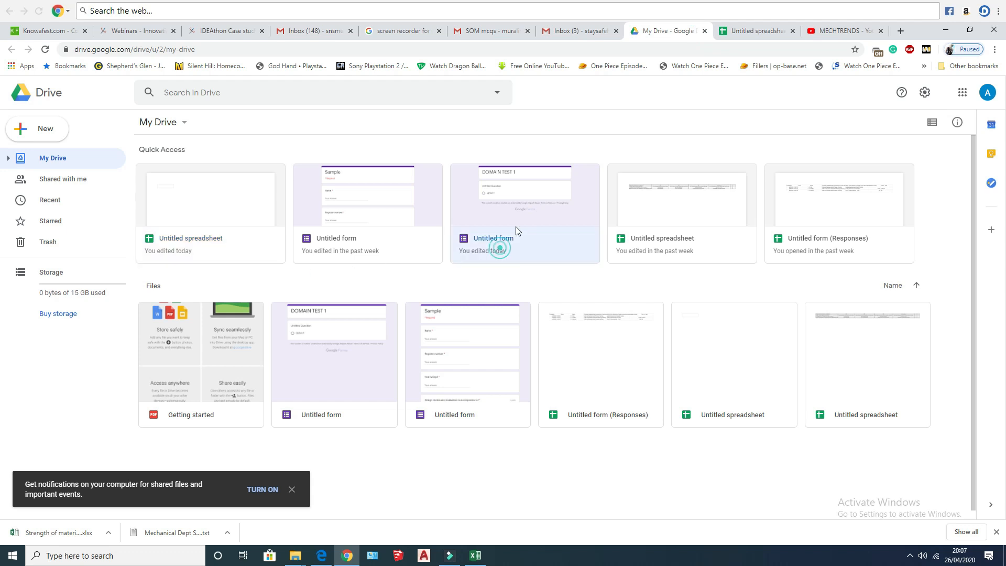
pyautogui.click(183, 124)
pyautogui.moveTo(281, 265)
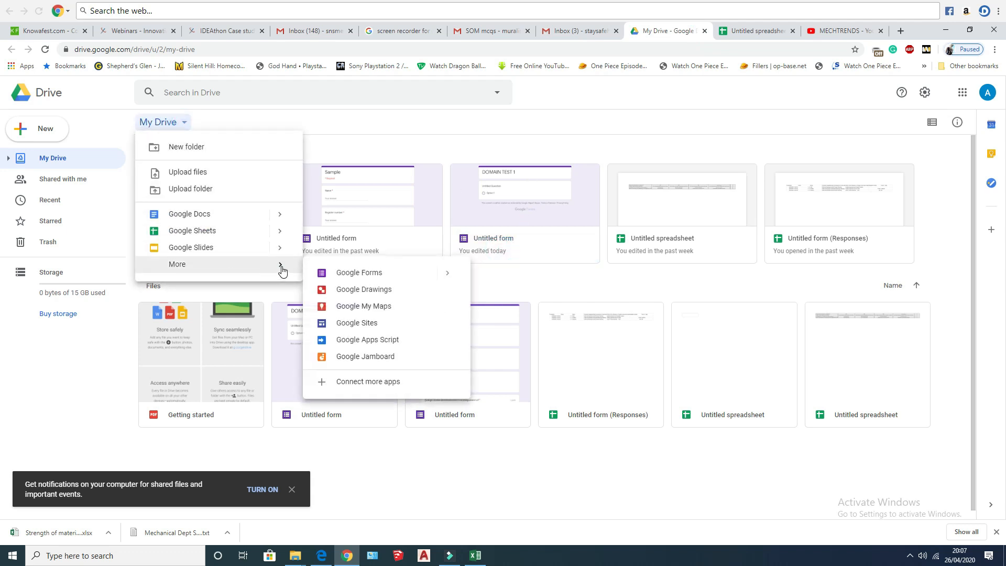
pyautogui.moveTo(445, 280)
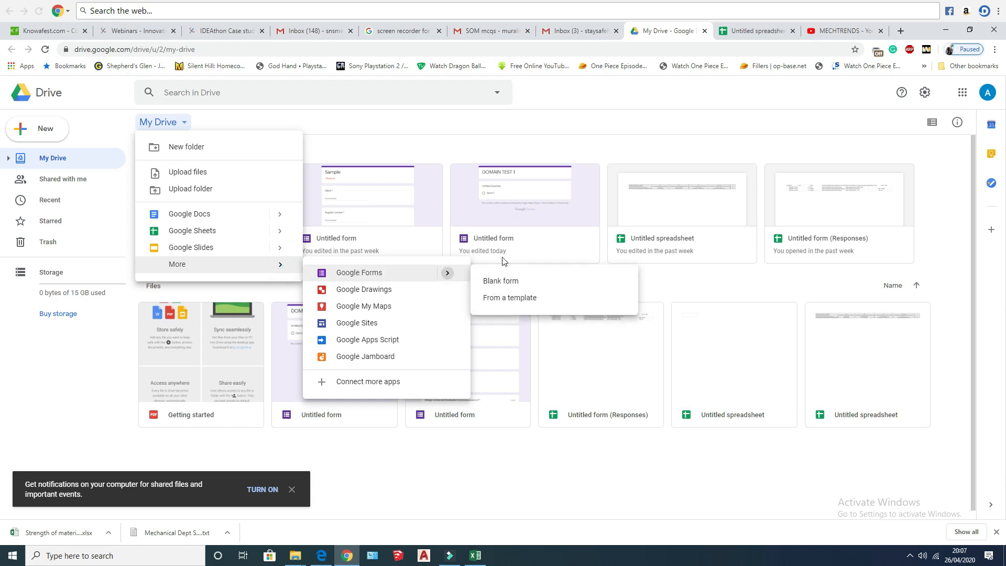
pyautogui.click(511, 239)
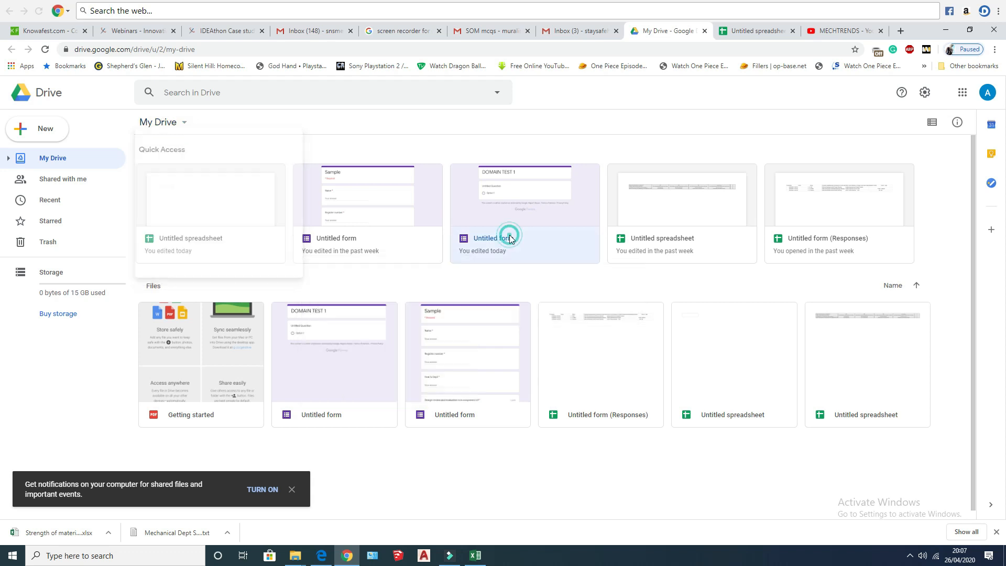
pyautogui.doubleClick(511, 239)
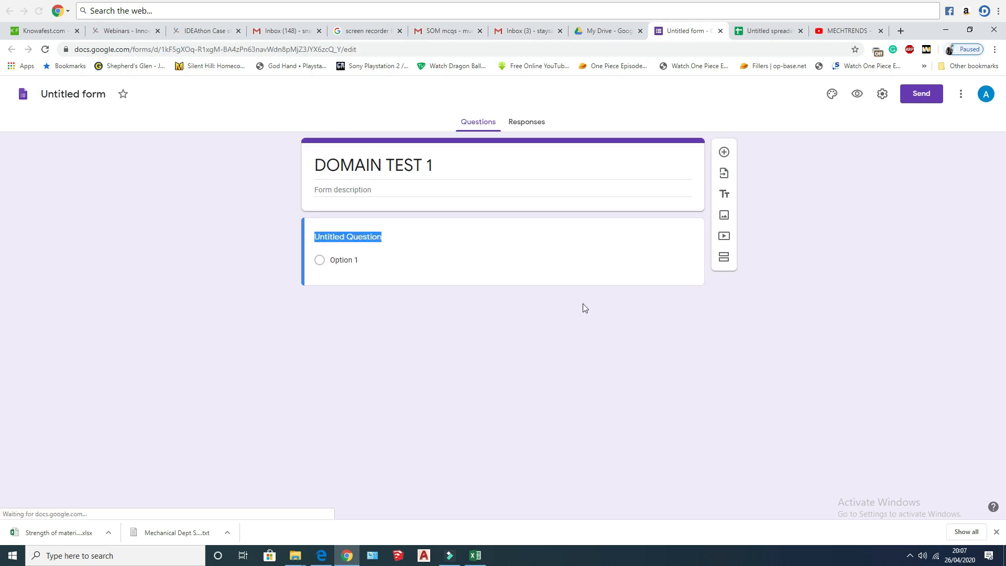
# Replace the form's title with "TEST 1"
pyautogui.click(449, 166)
pyautogui.click(428, 163)
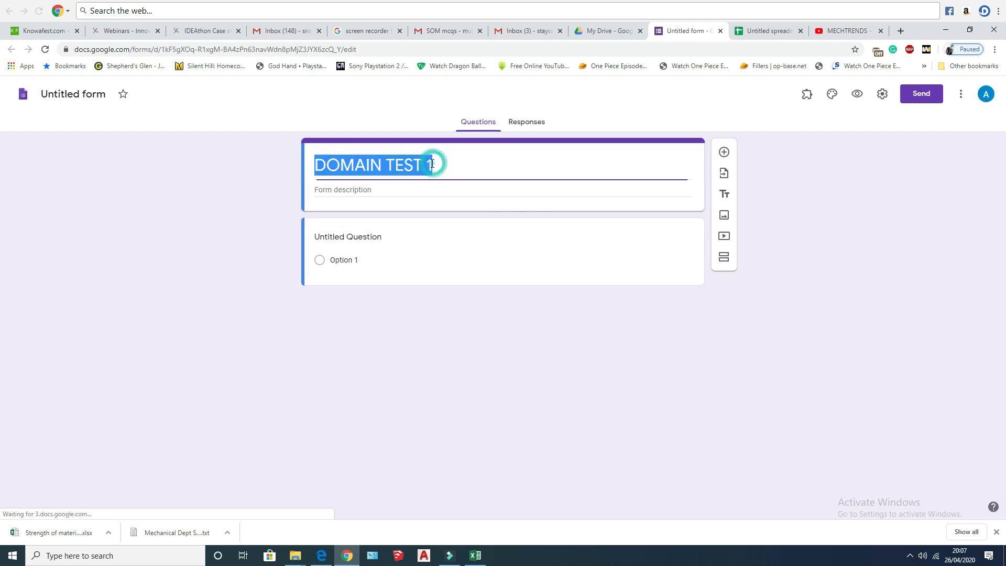
pyautogui.click(431, 165)
pyautogui.write('TEST 1')
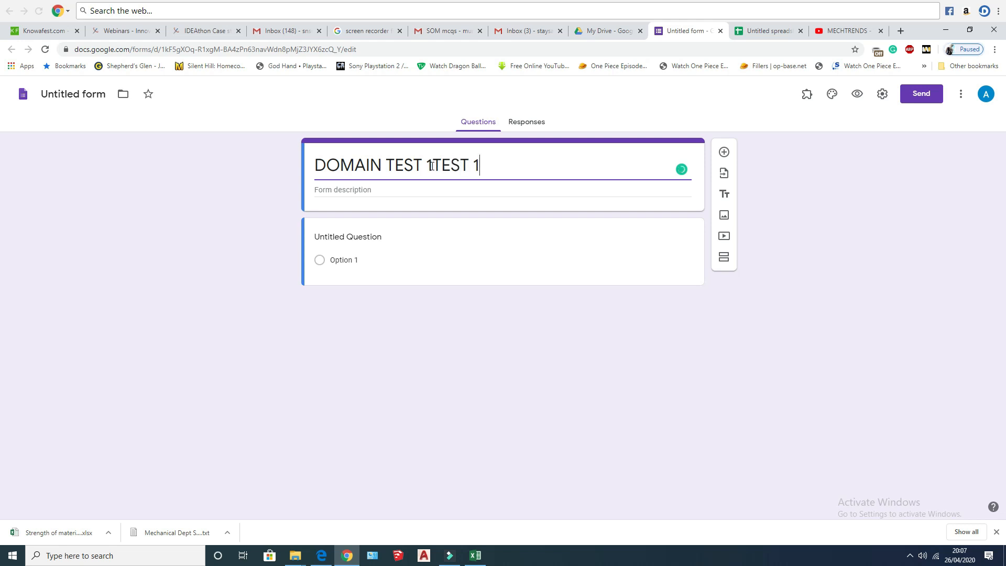
pyautogui.moveTo(432, 165); pyautogui.dragTo(340, 164)
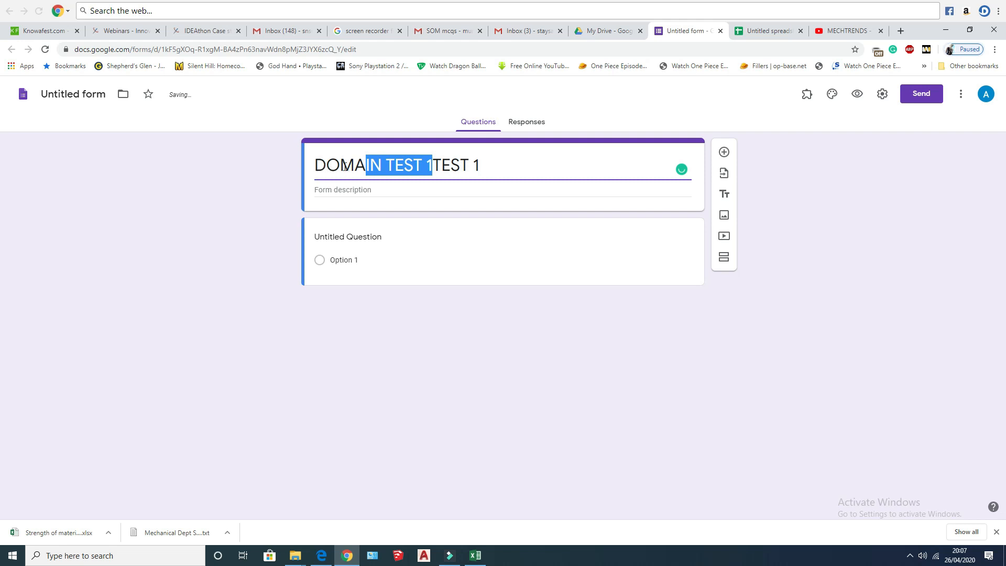
pyautogui.hotkey('shift', 'Home')
pyautogui.press('BackSpace')
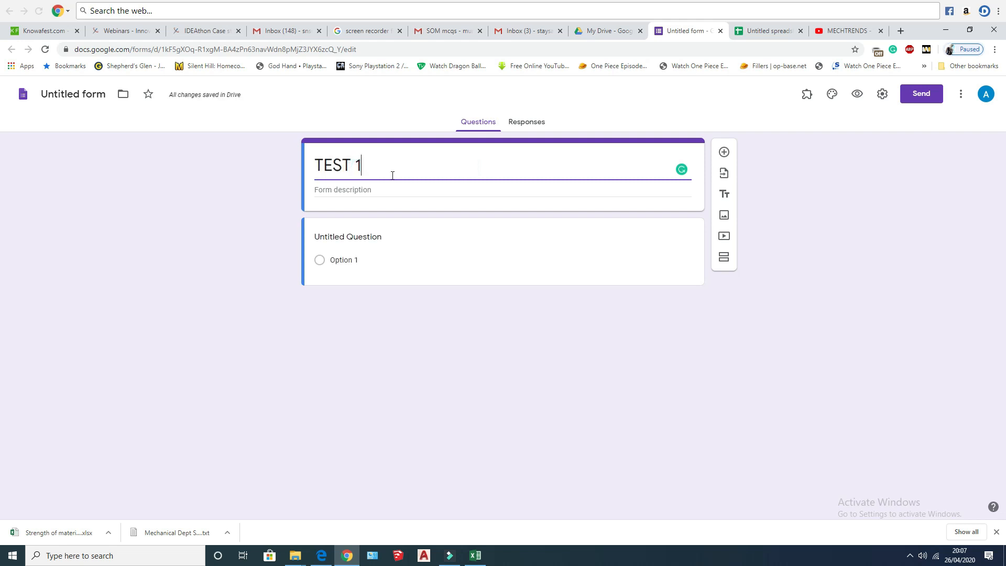
# Enter "DOMAIN TEST - Technical Questions" as the form description and delete the untitled placeholder question
pyautogui.click(393, 187)
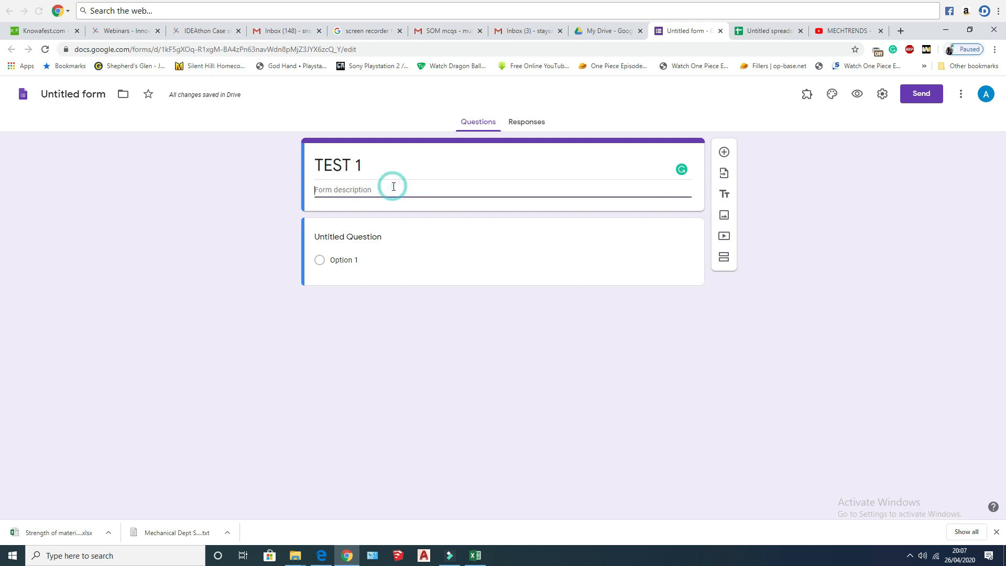
pyautogui.write('DOMAIN TEST - Technical Questio')
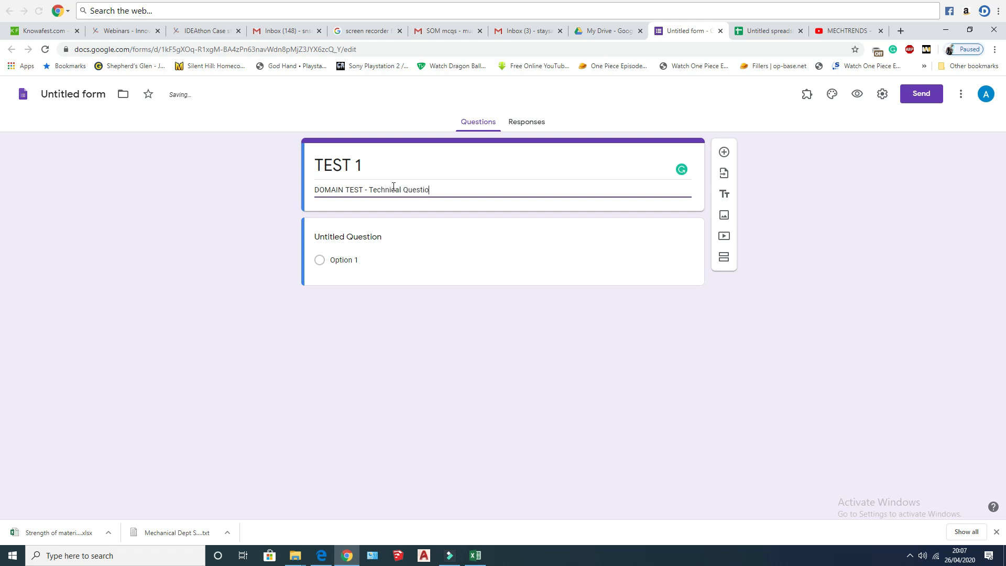
pyautogui.write('ns')
pyautogui.click(502, 223)
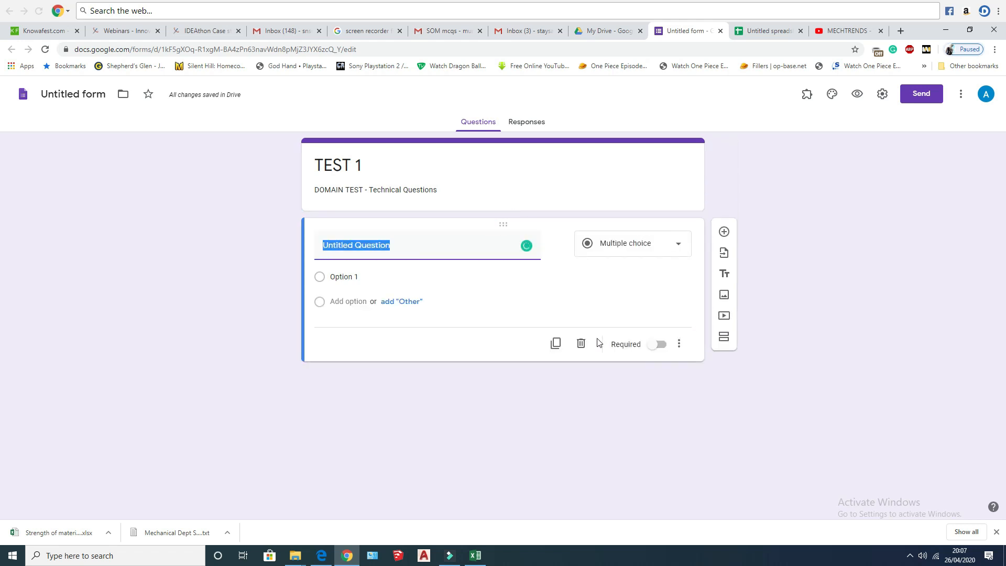
pyautogui.click(580, 343)
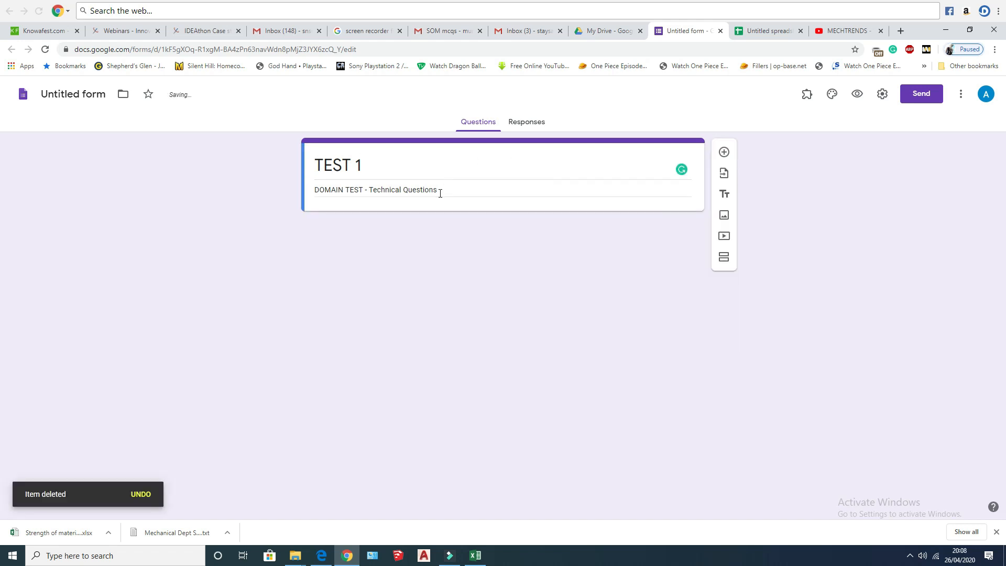
# Browse the add-ons that work with Forms in the G Suite Marketplace and open the Form Builder page
pyautogui.click(807, 93)
pyautogui.click(942, 187)
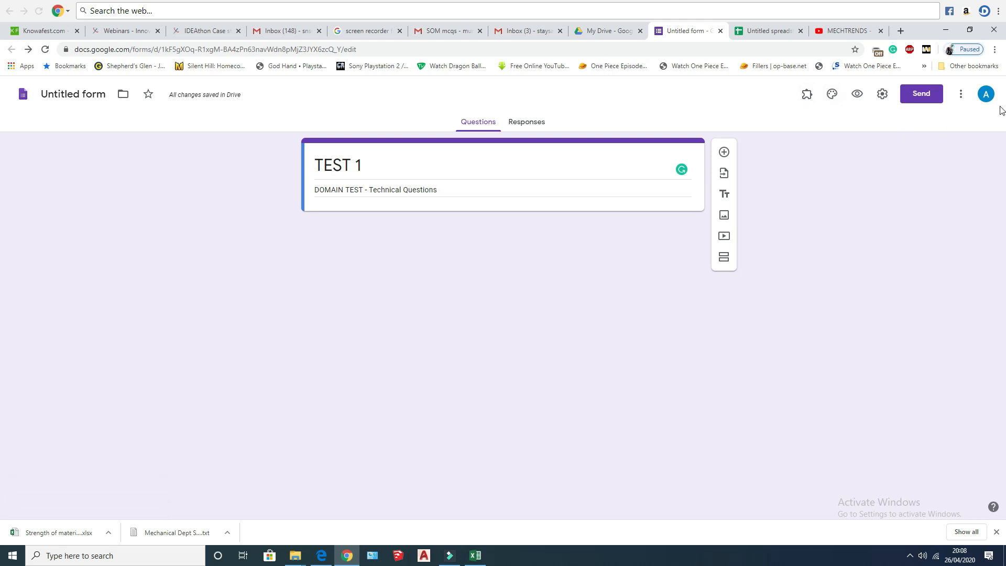
pyautogui.click(962, 100)
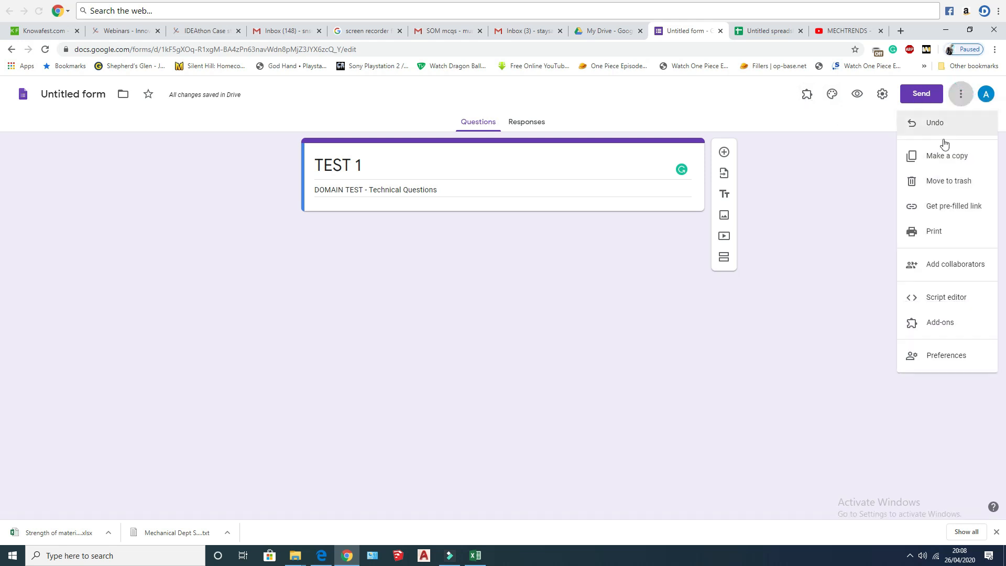
pyautogui.click(941, 324)
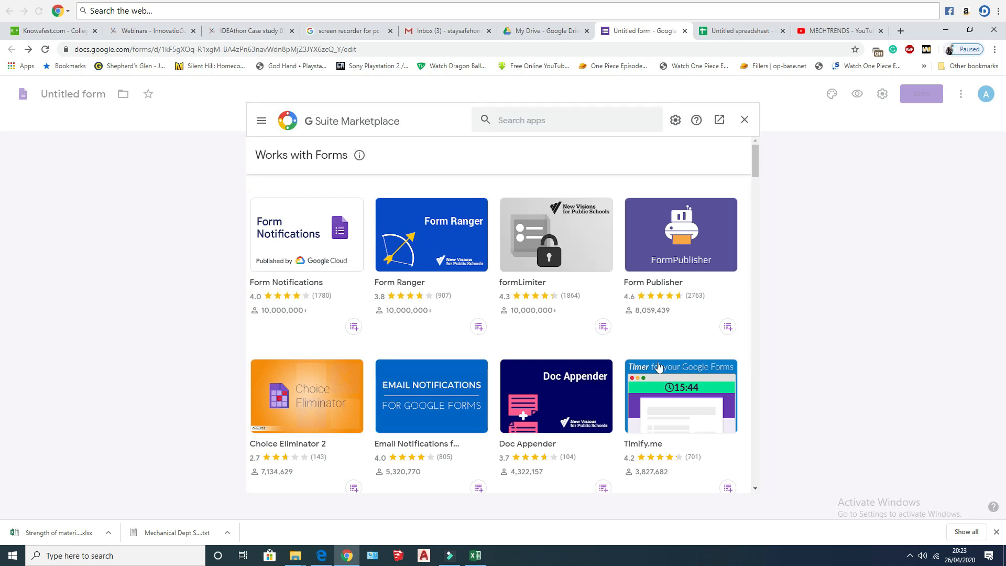
pyautogui.scroll(-5, 537, 305)
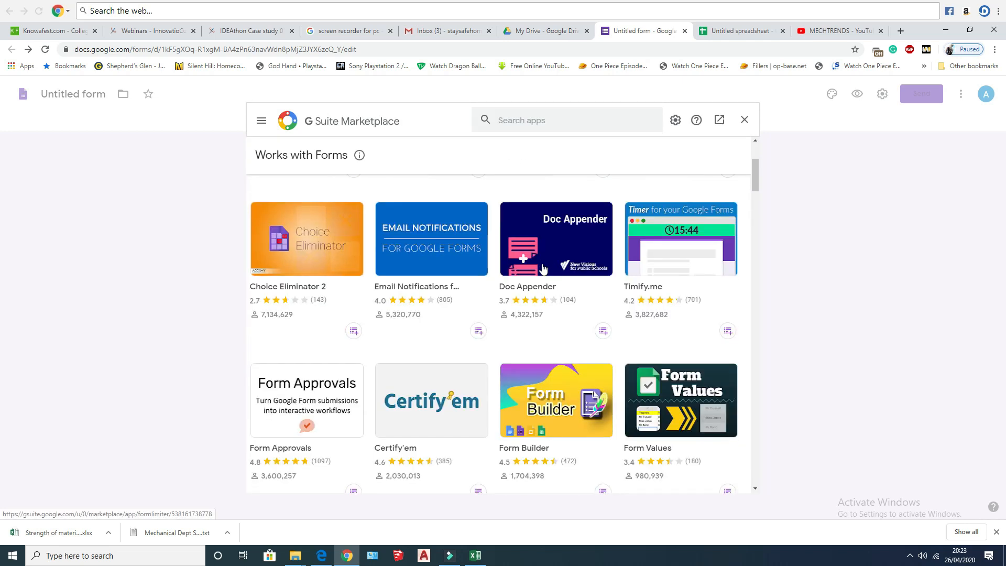
pyautogui.click(537, 303)
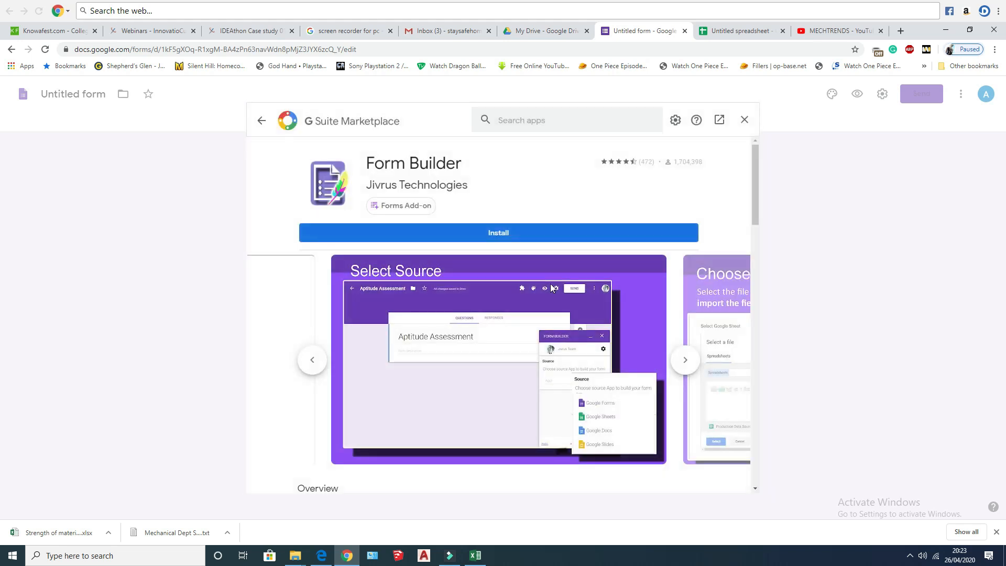
# Install the Form Builder add-on, allow it access with the existing Google account, and return to the form
pyautogui.click(533, 233)
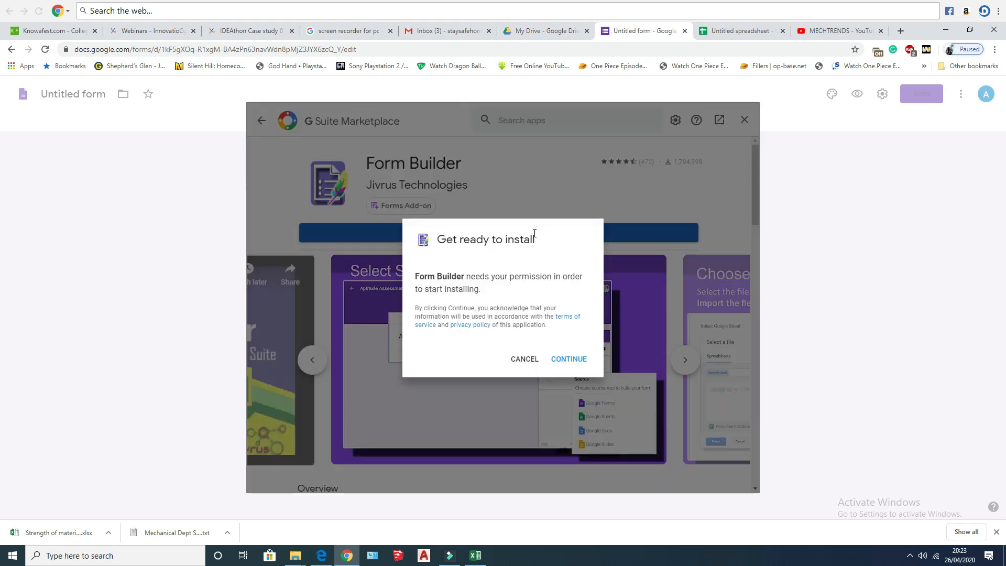
pyautogui.click(576, 356)
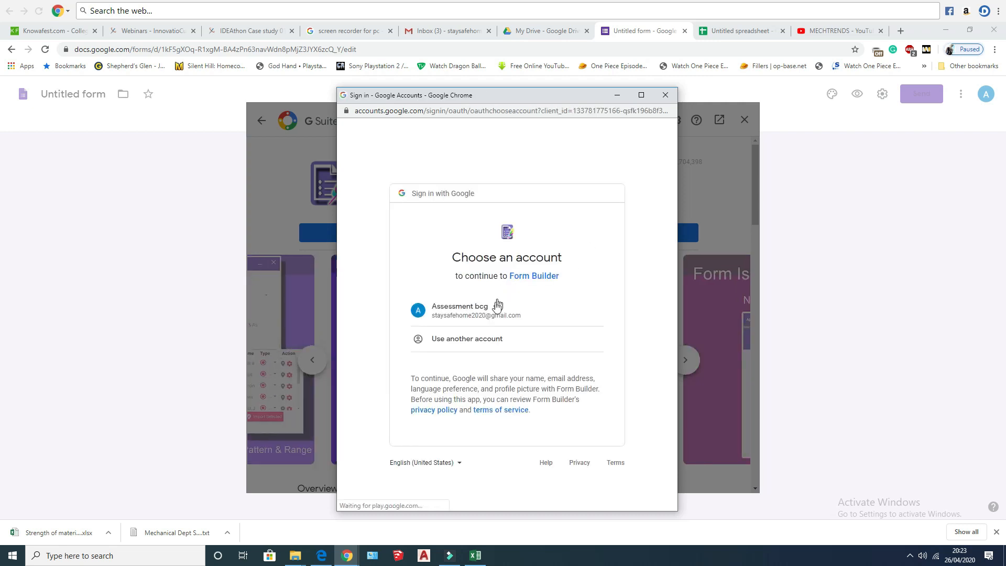
pyautogui.click(496, 308)
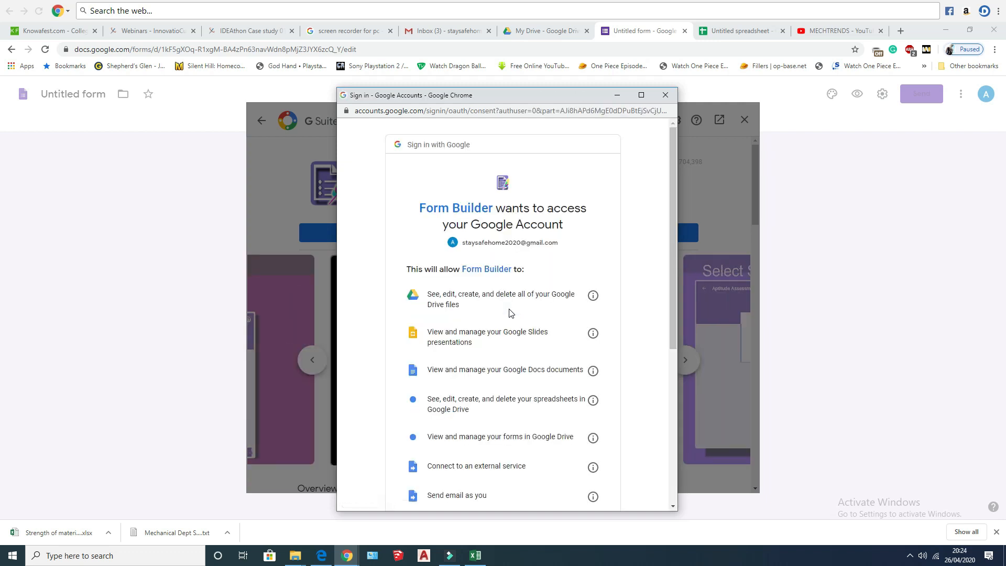
pyautogui.scroll(-5, 511, 312)
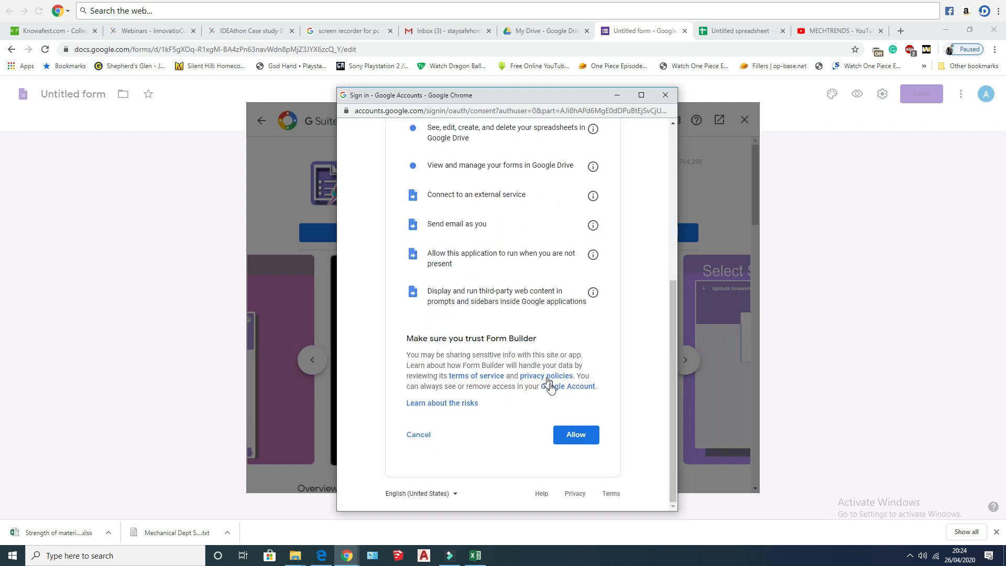
pyautogui.click(576, 426)
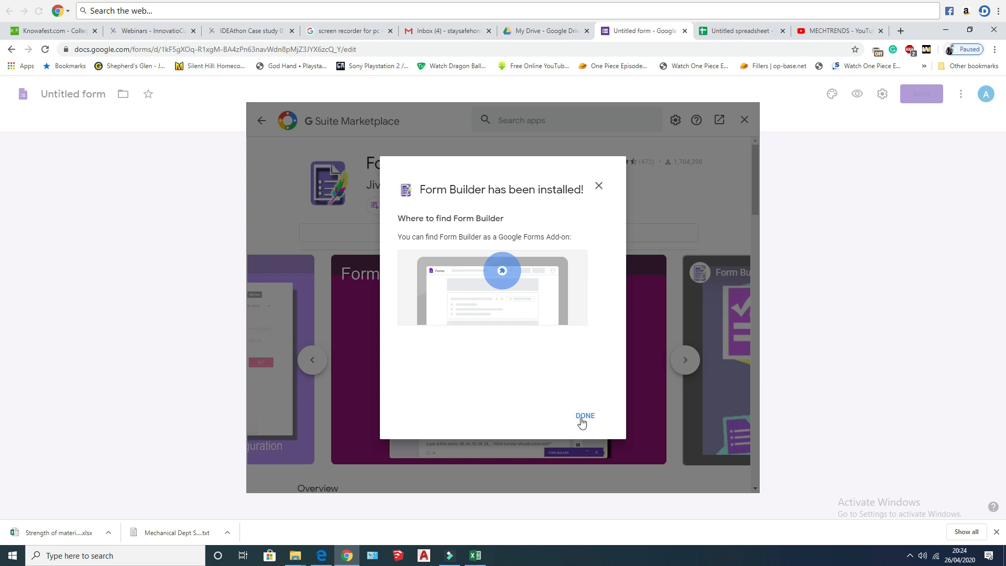
pyautogui.click(583, 416)
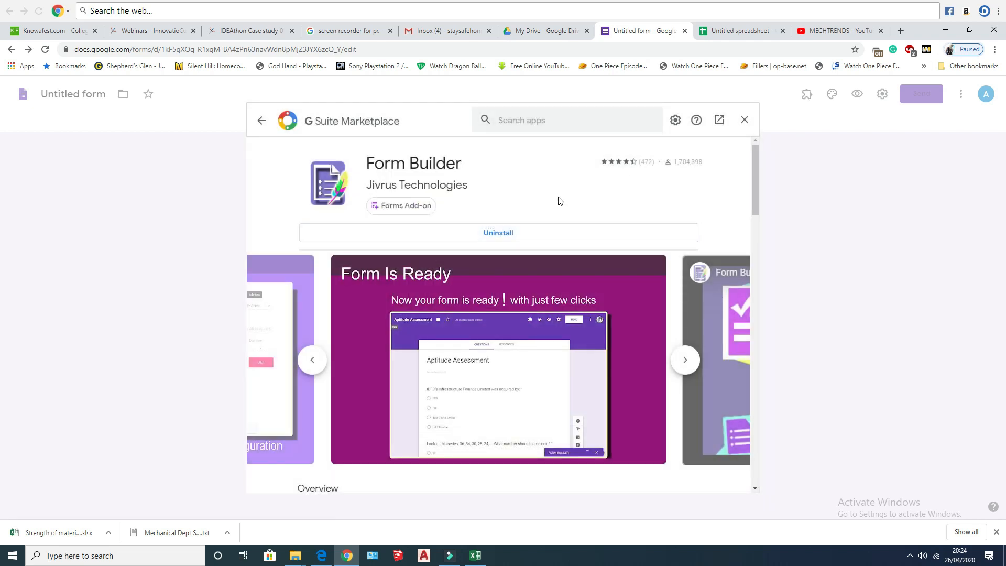
pyautogui.click(743, 119)
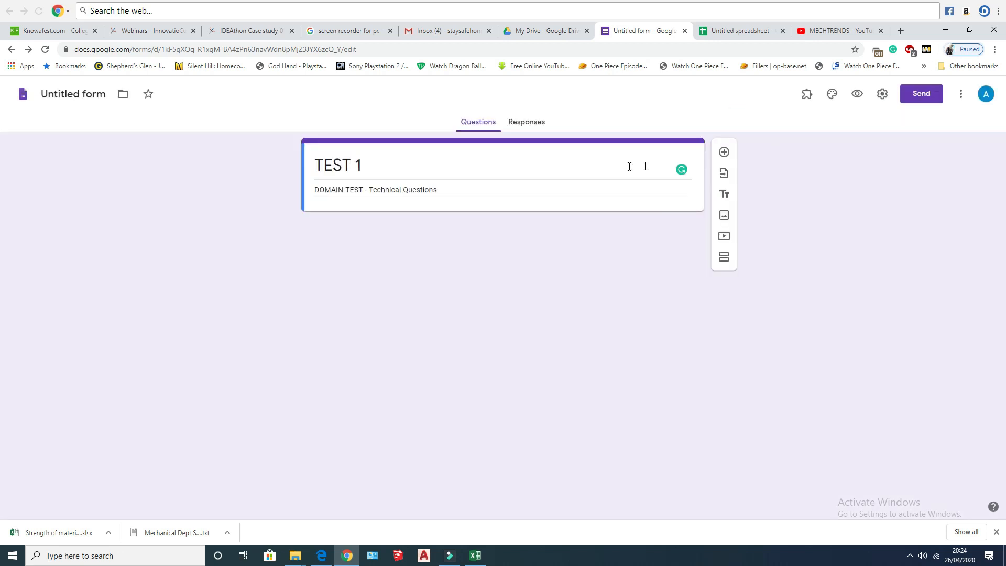
# Start the Form Builder add-on in the TEST 1 form
pyautogui.click(807, 93)
pyautogui.click(821, 124)
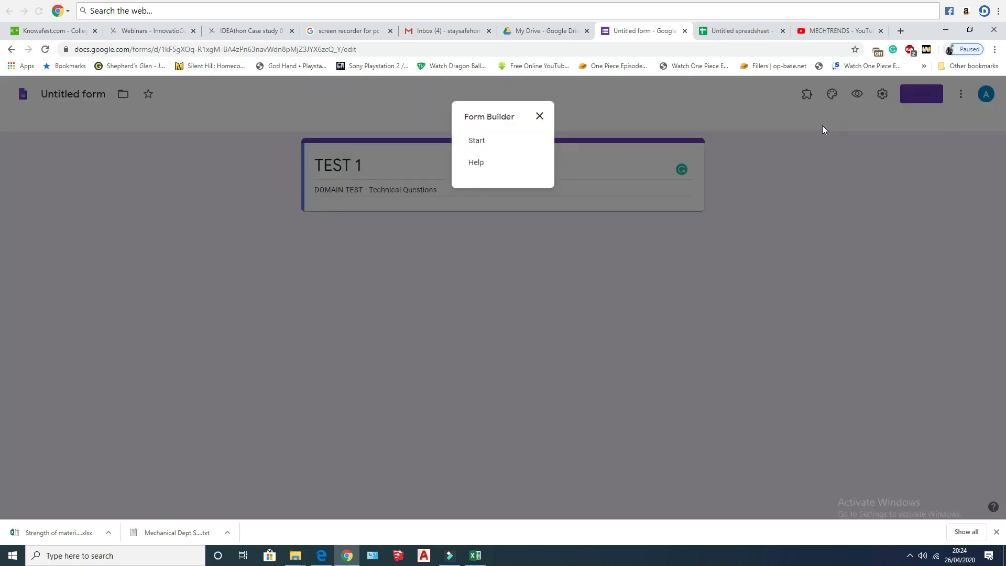
pyautogui.click(478, 141)
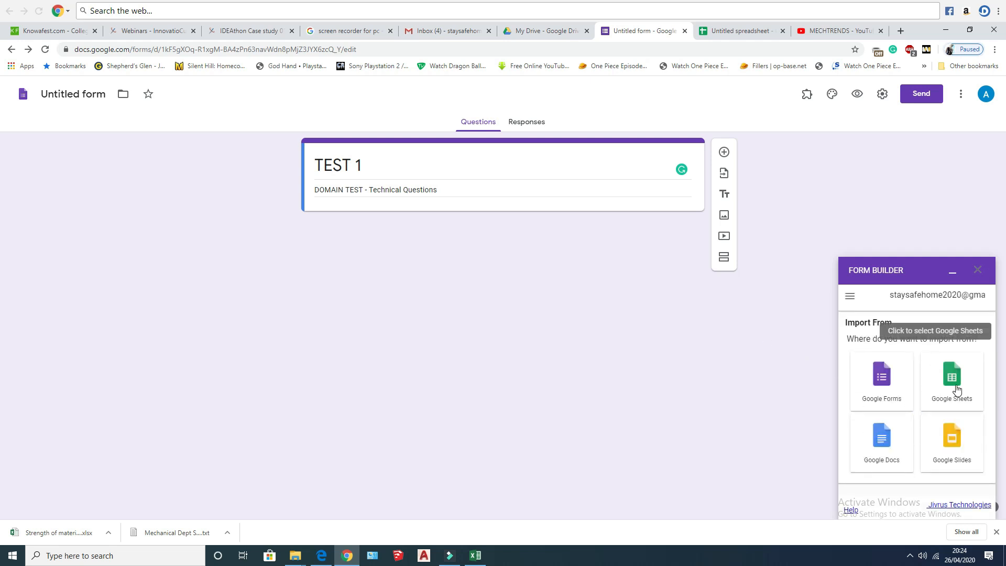
# Choose Google Sheets as the import source and select the untitled spreadsheet containing the questions
pyautogui.click(955, 389)
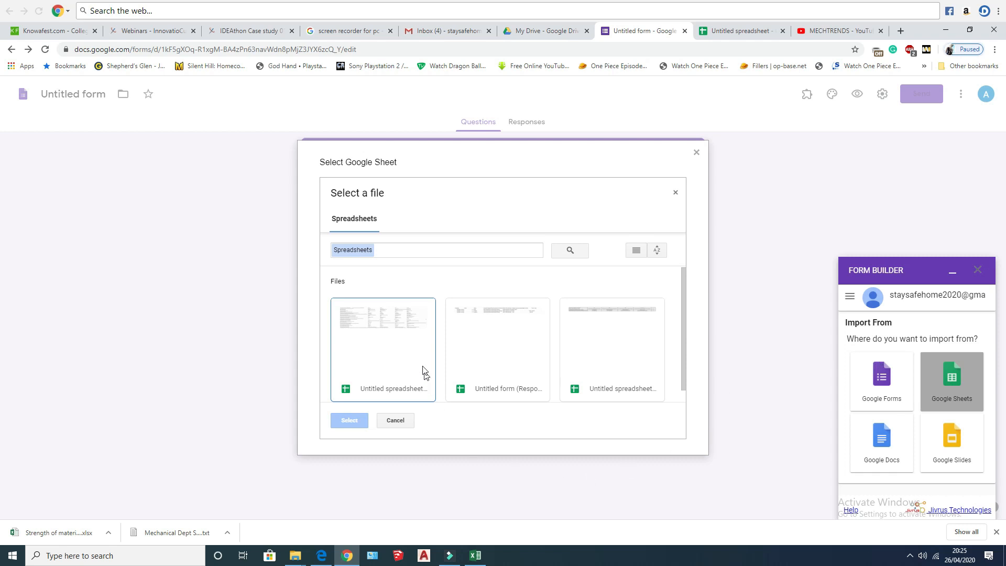
pyautogui.click(359, 376)
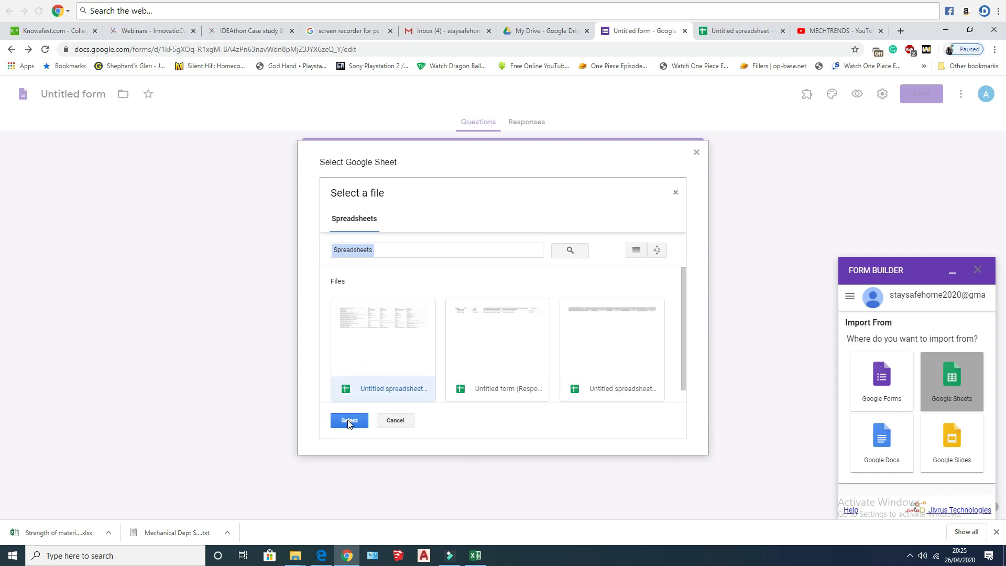
pyautogui.click(349, 421)
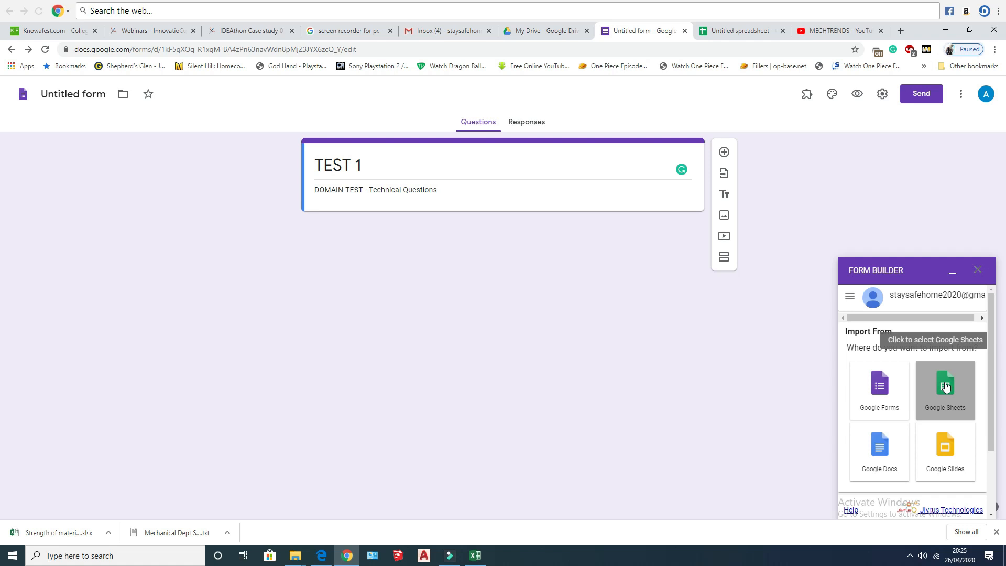
# Choose the SOM QB sheet of the spreadsheet and set the import pattern to Q & A's
pyautogui.click(944, 387)
pyautogui.scroll(-3, 927, 427)
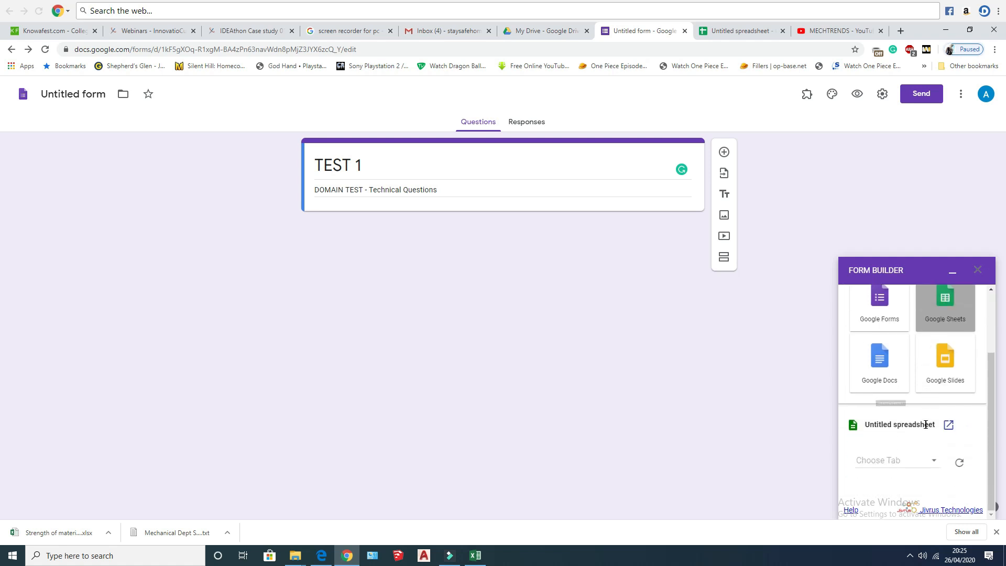
pyautogui.click(933, 460)
pyautogui.click(891, 460)
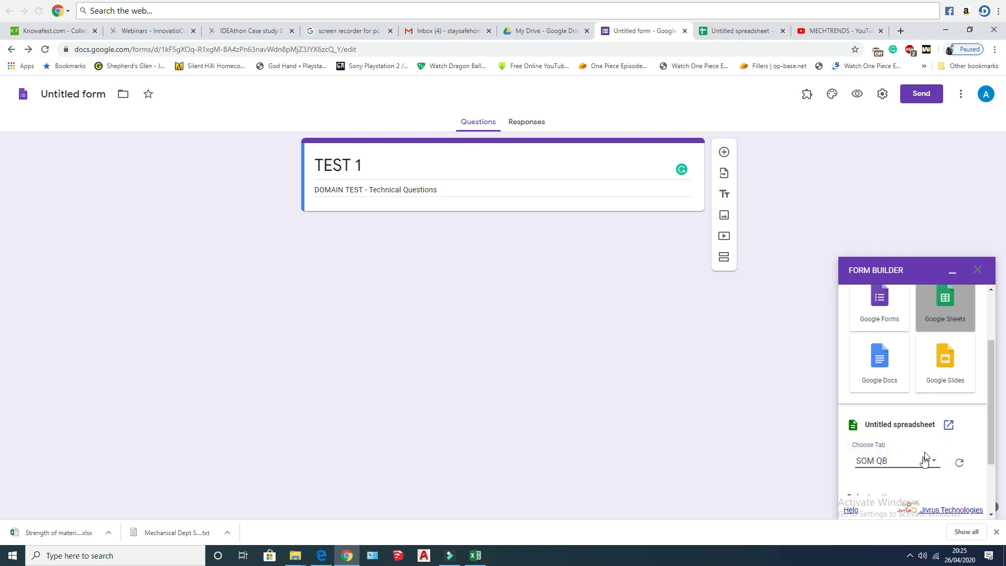
pyautogui.scroll(-2, 893, 456)
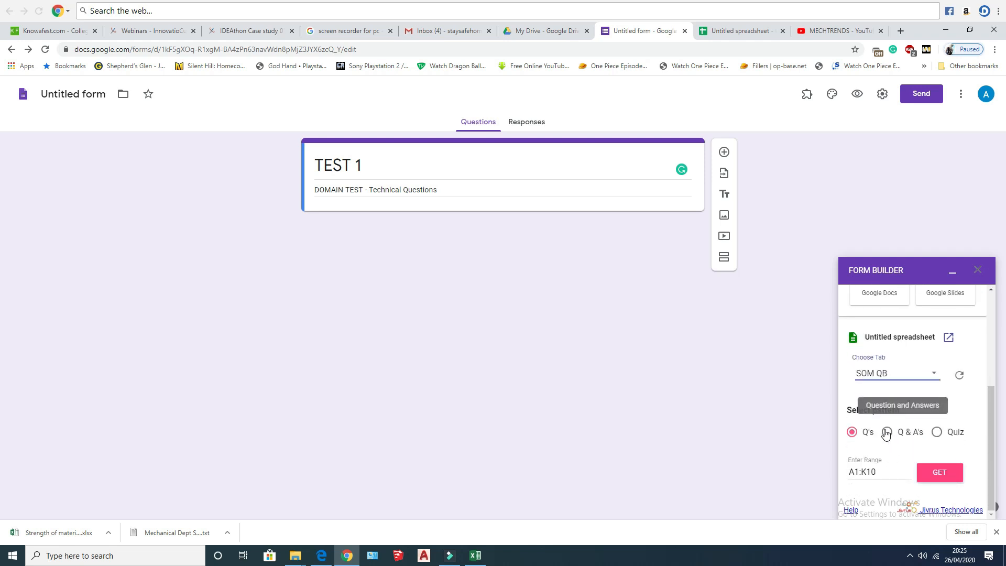
pyautogui.click(887, 433)
pyautogui.scroll(-2, 894, 451)
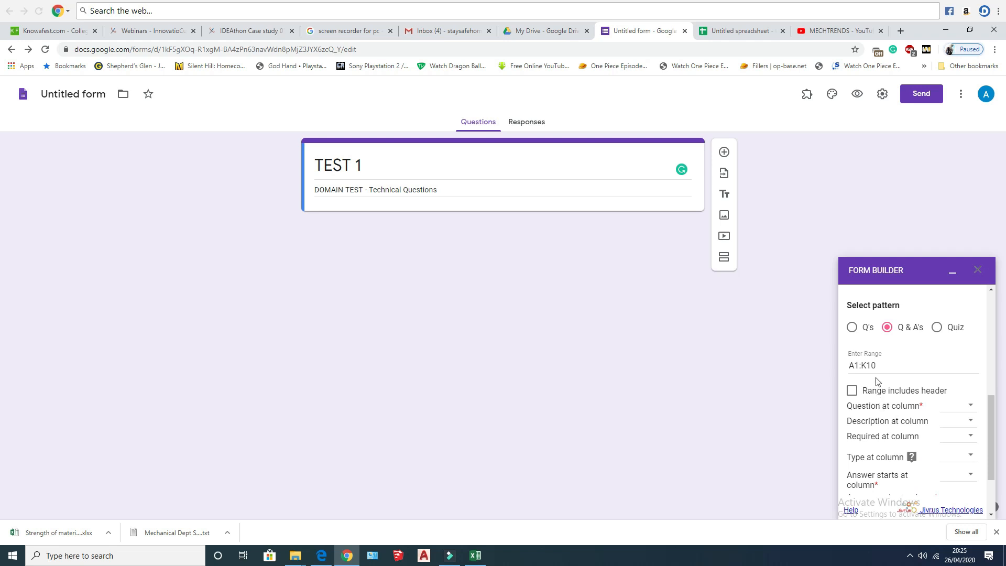
# Check in the questions spreadsheet which columns and which last row the questions and answer options occupy
pyautogui.moveTo(842, 366); pyautogui.dragTo(891, 370)
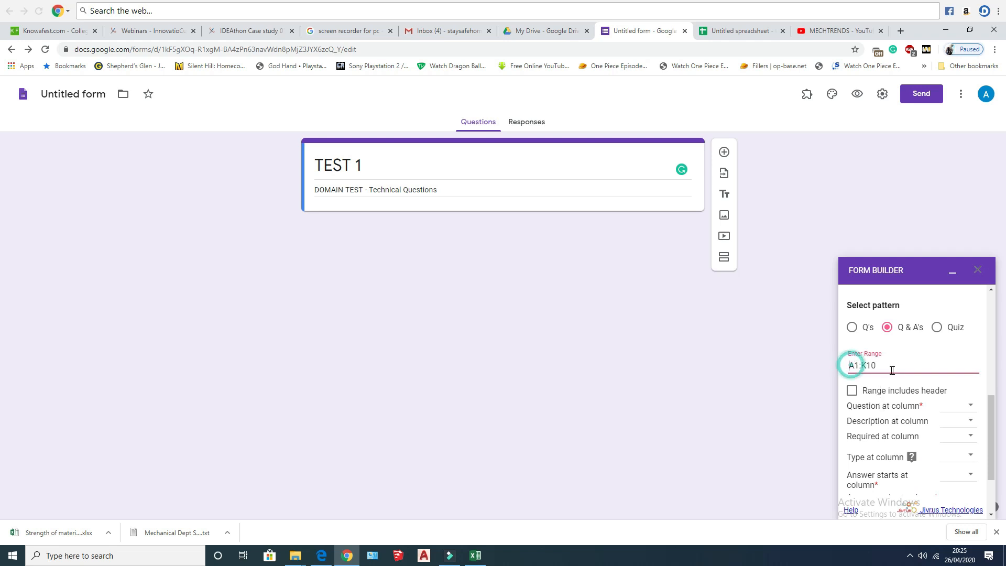
pyautogui.click(892, 366)
pyautogui.click(734, 33)
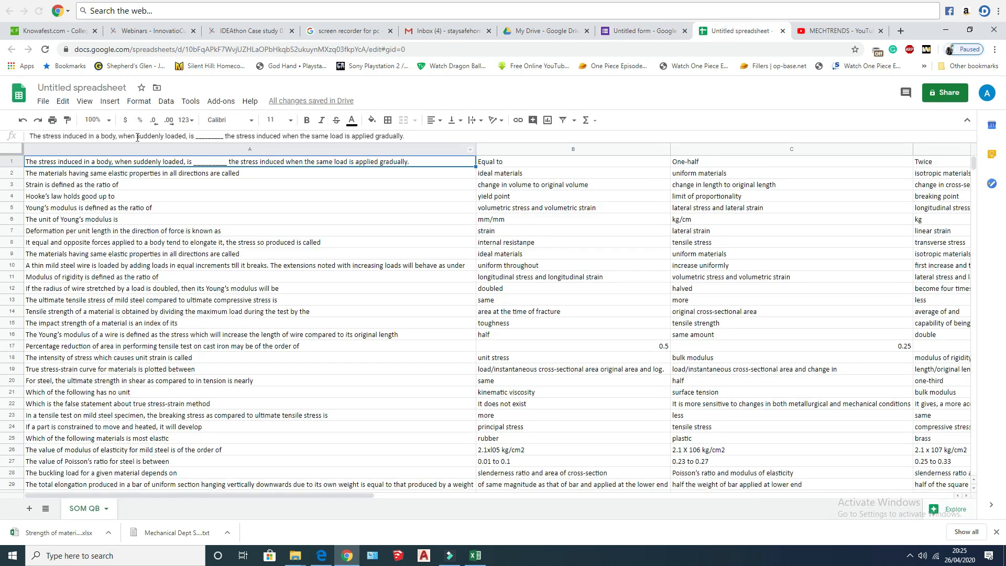
pyautogui.click(170, 149)
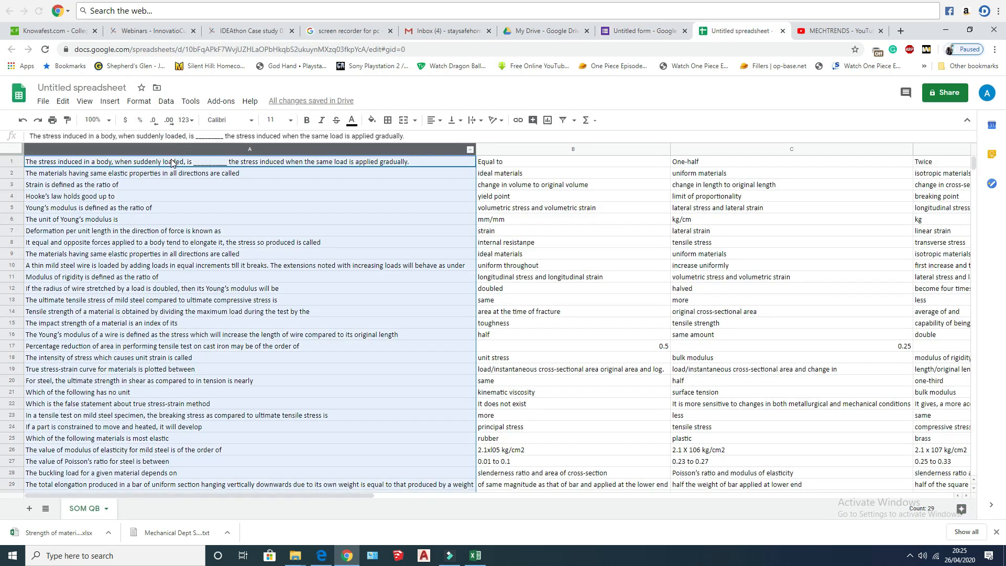
pyautogui.click(172, 162)
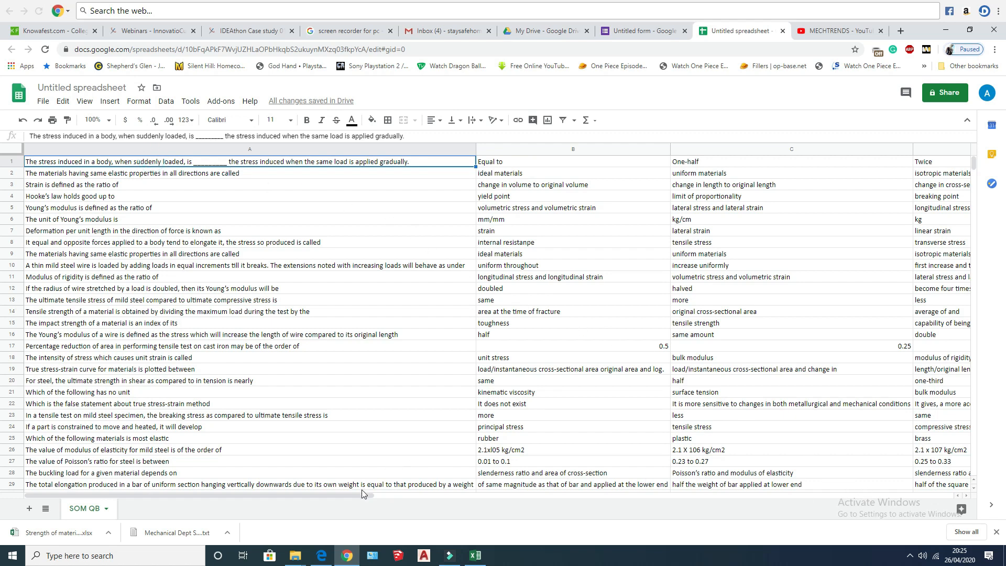
pyautogui.moveTo(363, 494); pyautogui.dragTo(637, 514)
pyautogui.scroll(-1, 674, 435)
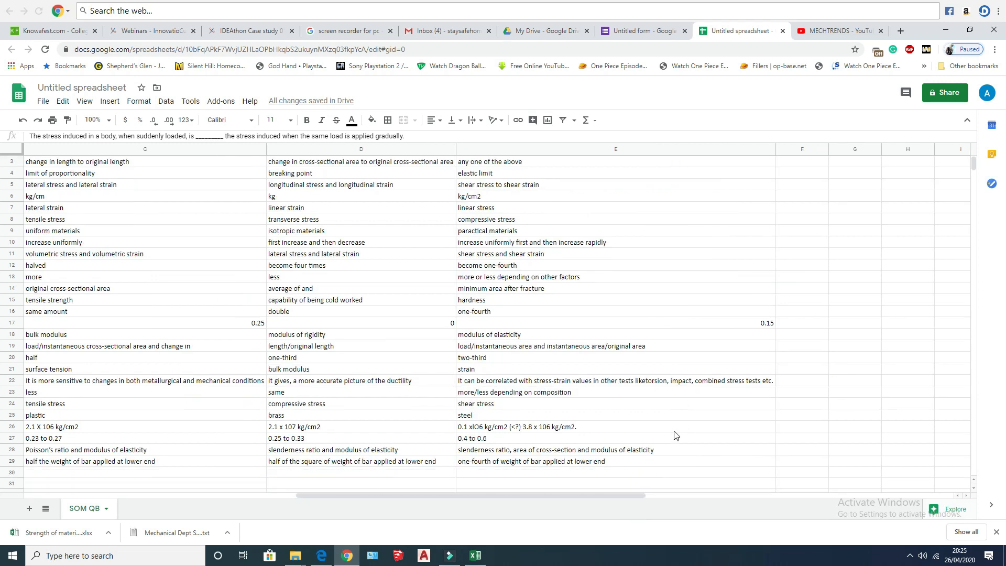
pyautogui.scroll(-2, 674, 435)
pyautogui.click(672, 406)
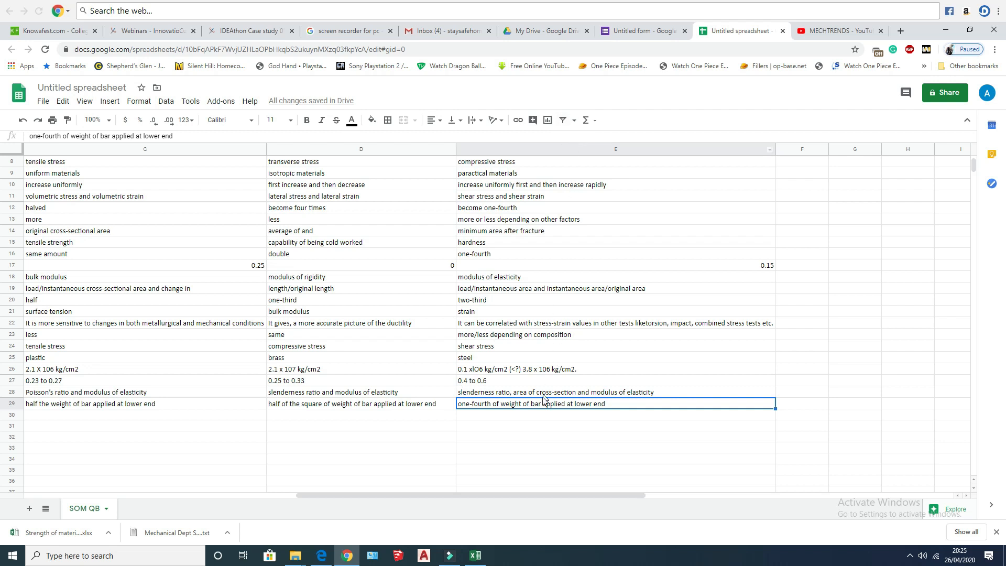
pyautogui.click(577, 145)
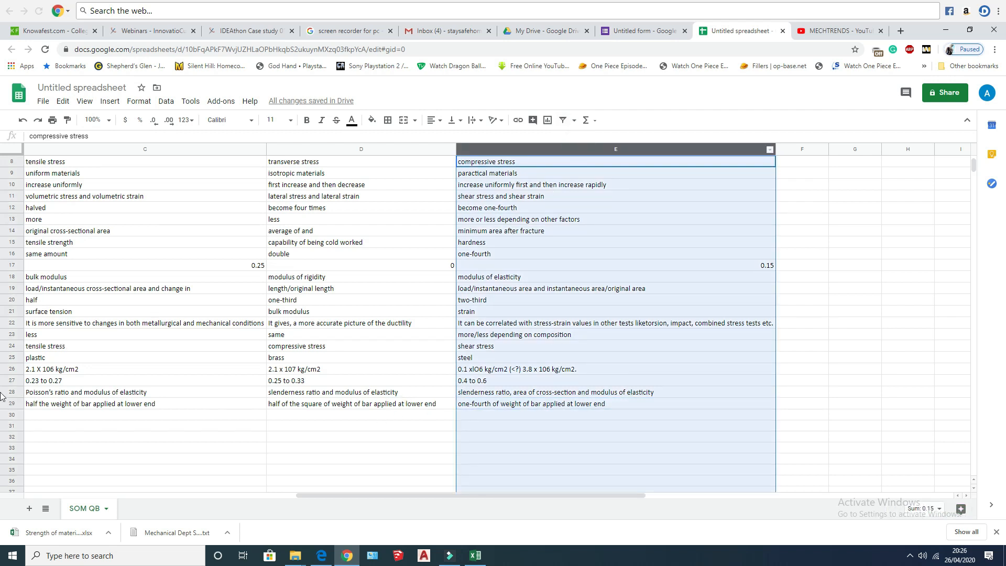
pyautogui.click(13, 404)
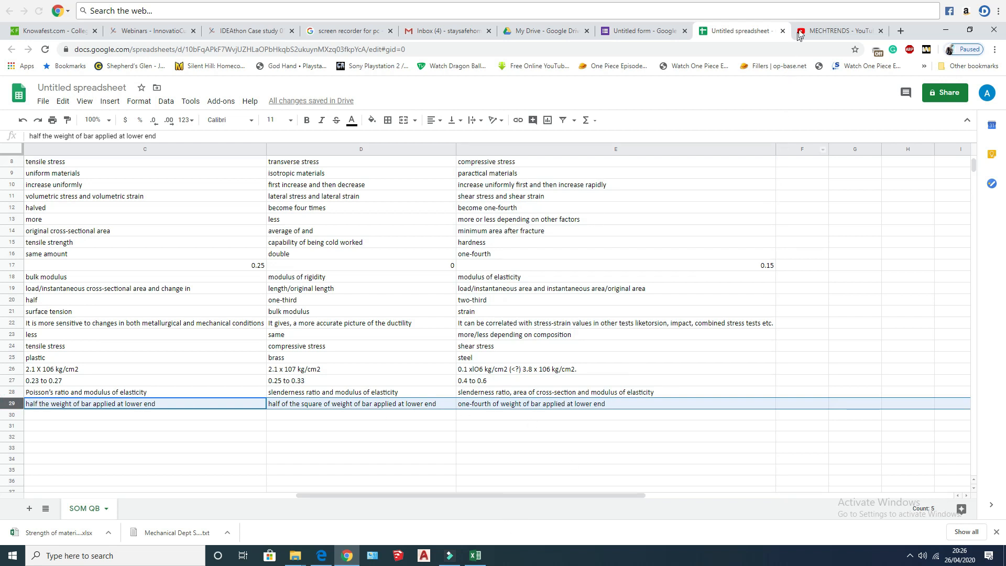
# Set the Form Builder import range to A1:E29, leaving the header option off
pyautogui.click(644, 31)
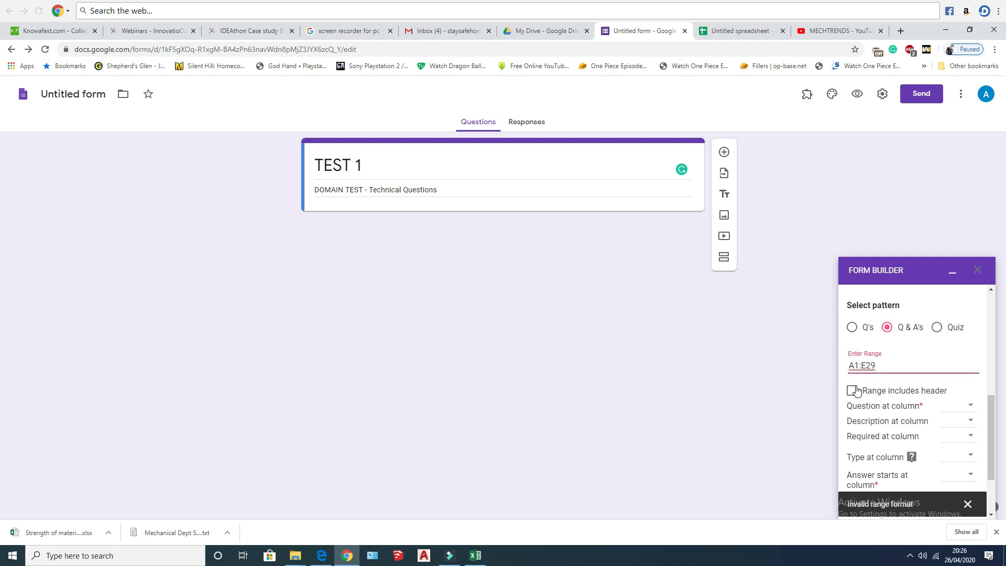
pyautogui.click(855, 392)
pyautogui.click(856, 396)
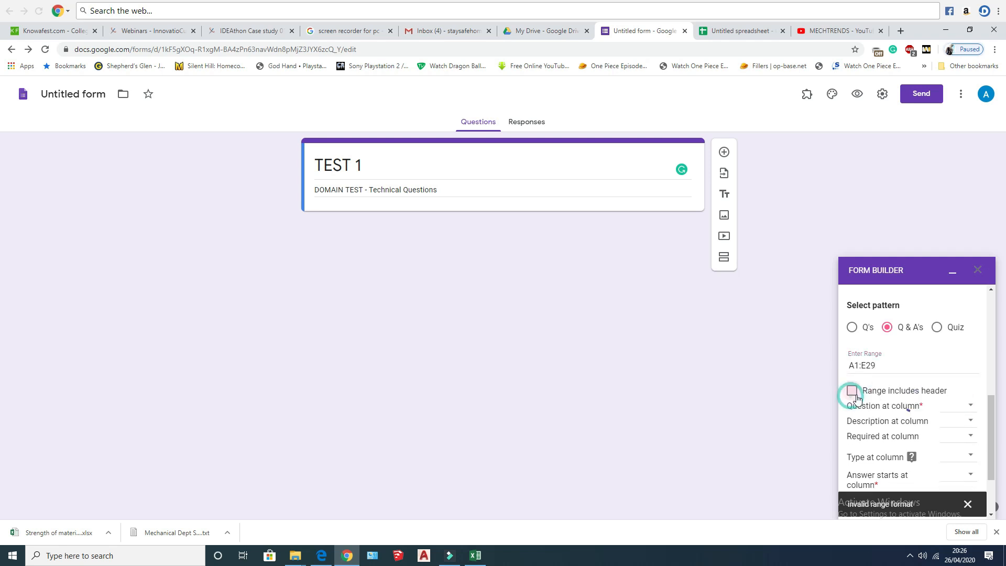
# Map the question to column A and the answers from column B to column E, and fetch the questions
pyautogui.scroll(-1, 949, 386)
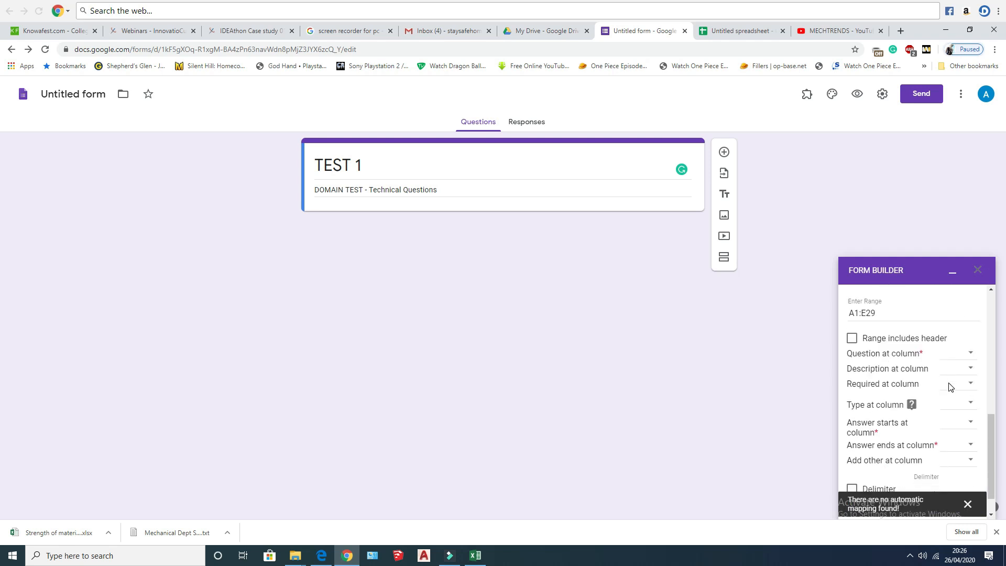
pyautogui.scroll(-1, 949, 387)
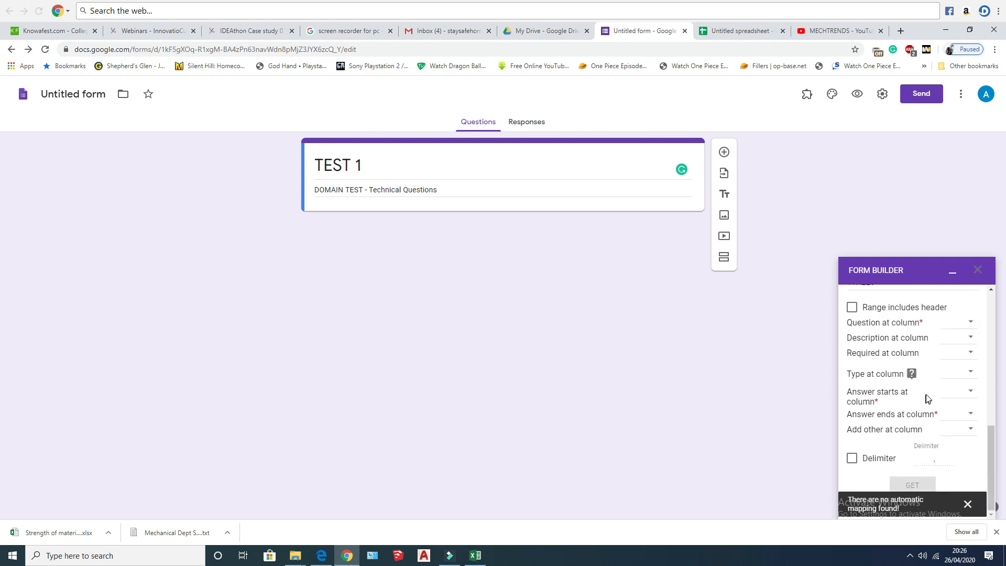
pyautogui.click(969, 324)
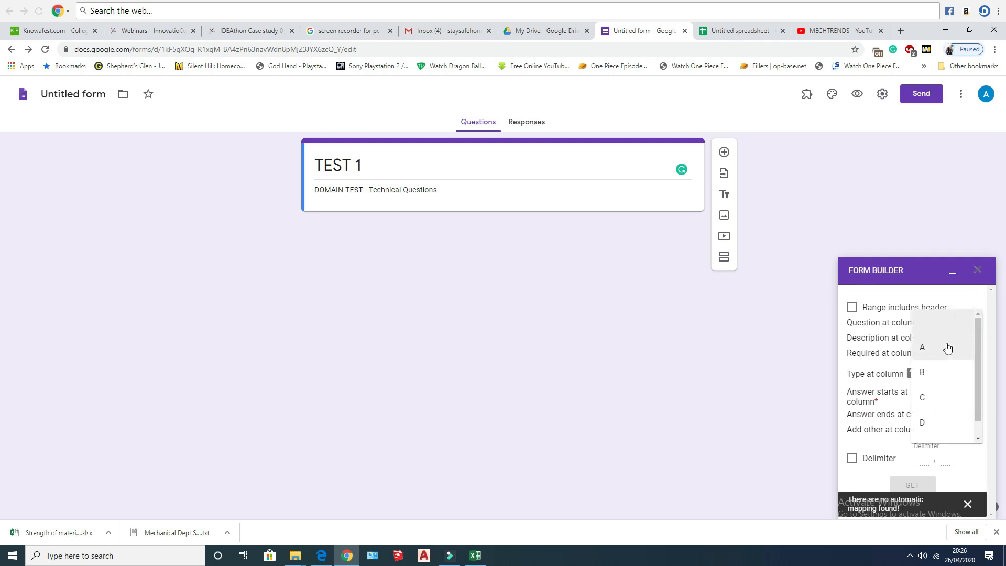
pyautogui.click(945, 346)
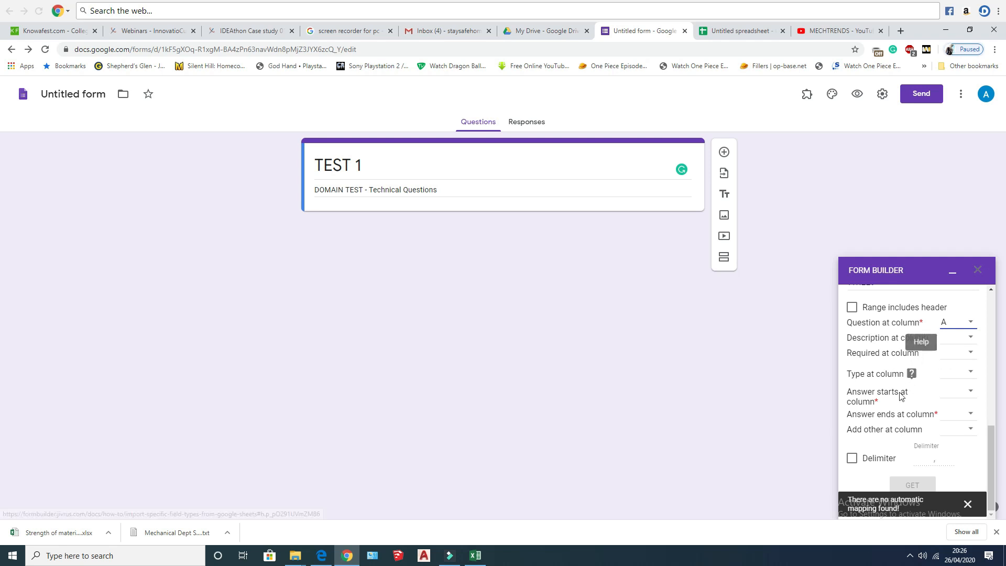
pyautogui.click(944, 394)
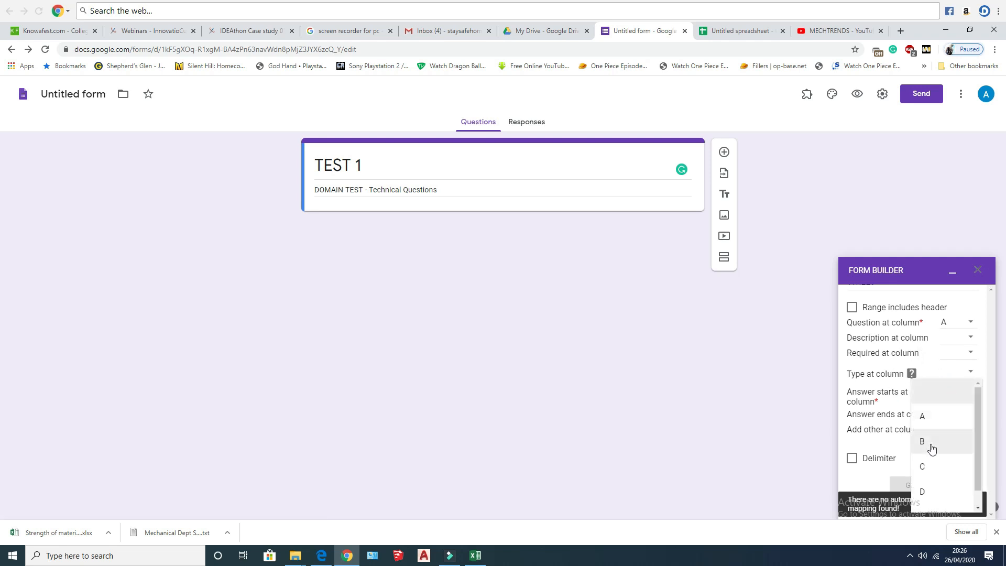
pyautogui.click(937, 443)
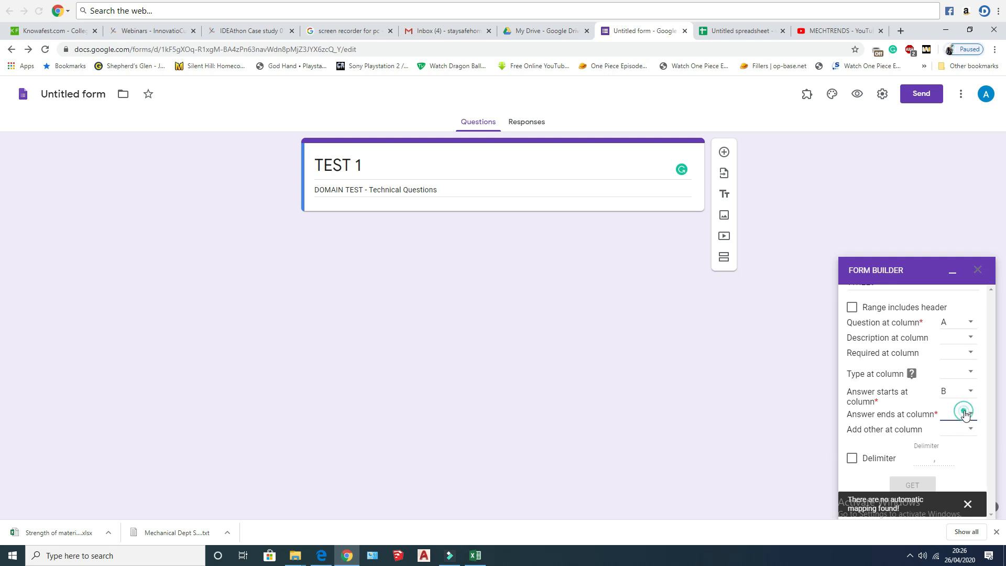
pyautogui.click(964, 414)
pyautogui.click(941, 497)
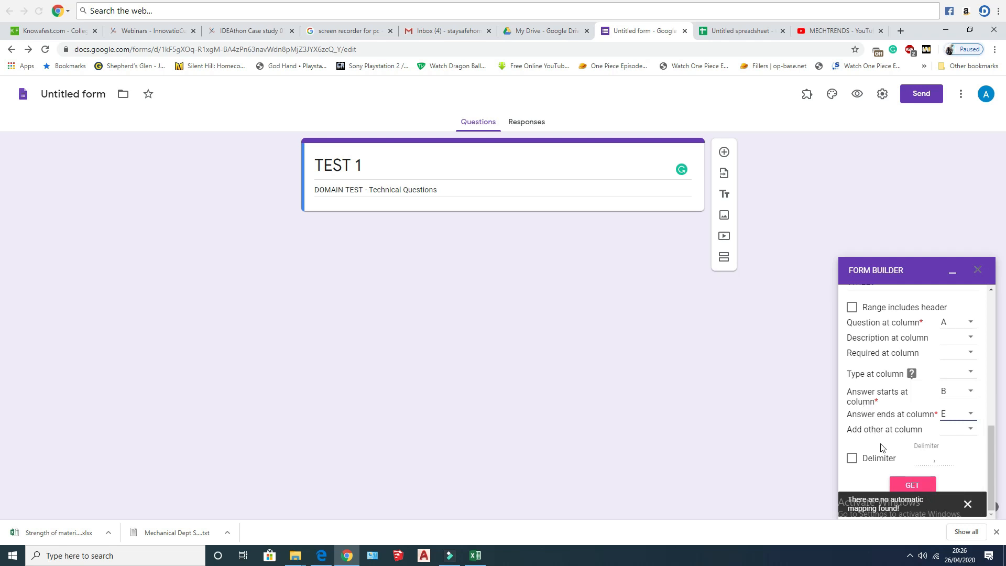
pyautogui.click(911, 483)
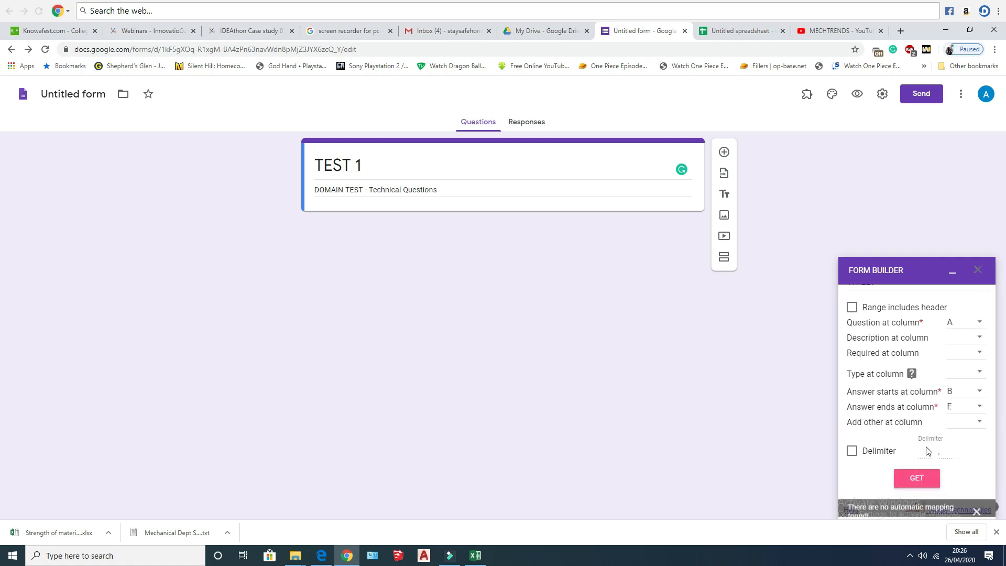
# Review the list of questions ready to import, the position and advanced settings, and the column mapping
pyautogui.scroll(-2, 955, 447)
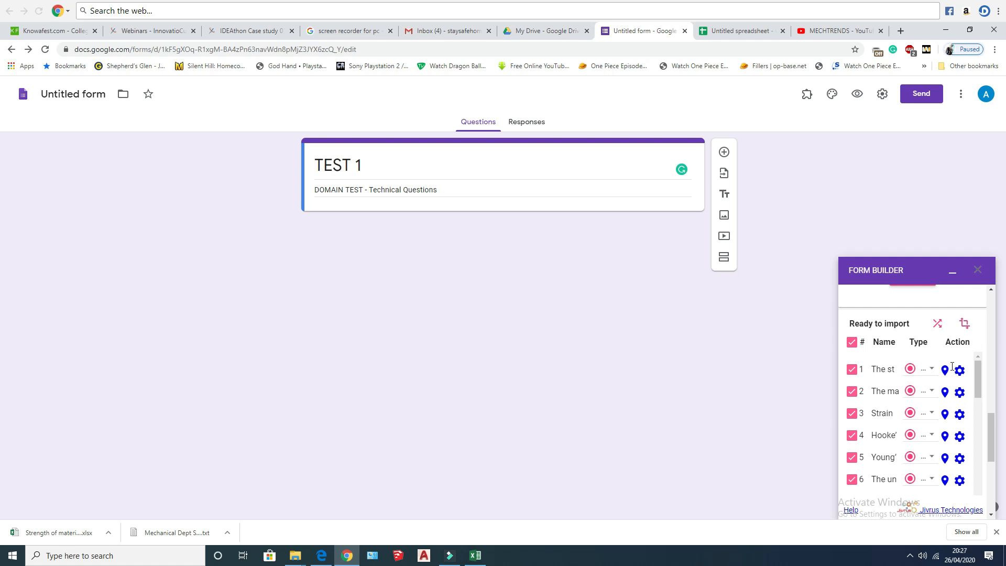
pyautogui.scroll(-8, 952, 366)
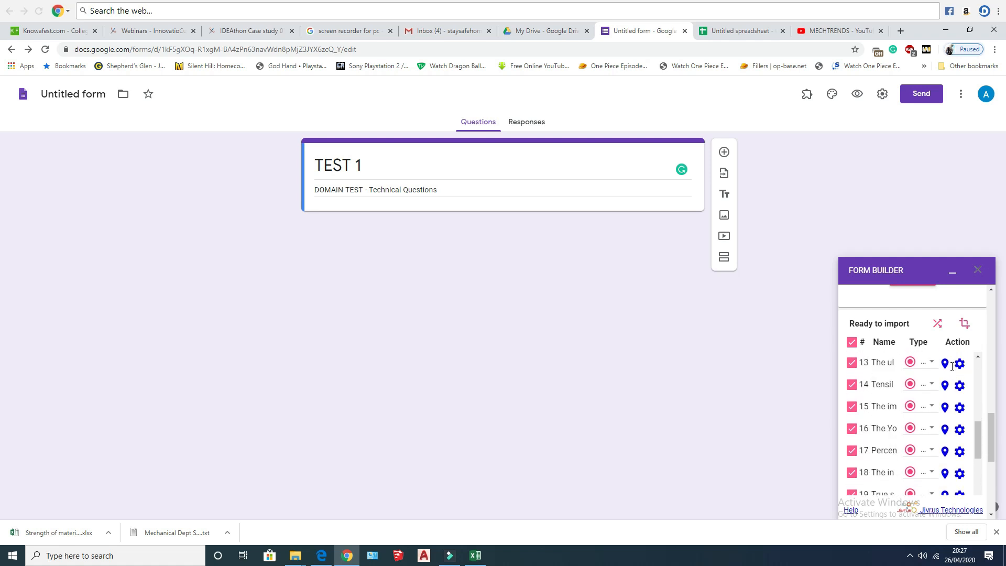
pyautogui.scroll(-1, 951, 366)
pyautogui.scroll(-4, 969, 439)
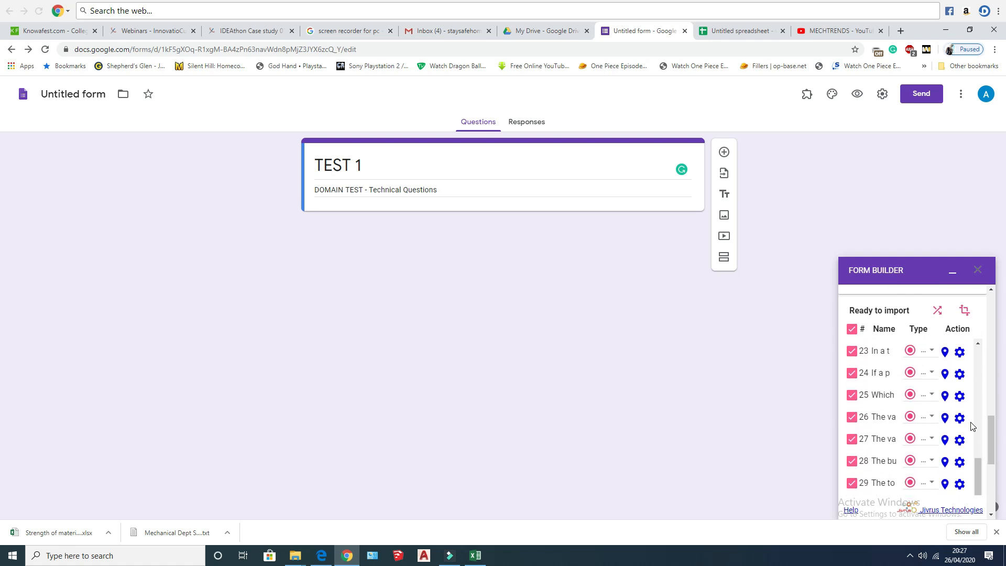
pyautogui.scroll(1, 923, 412)
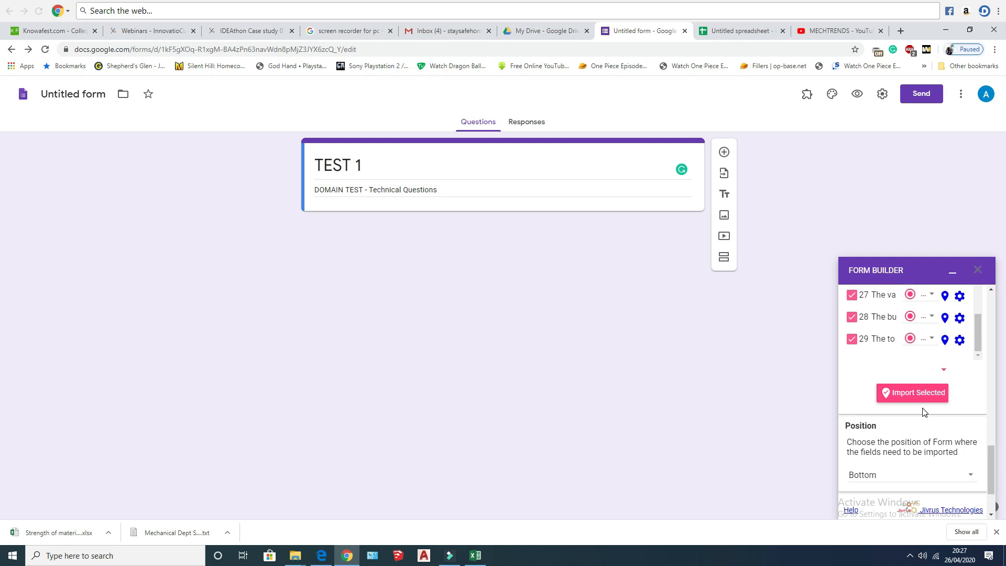
pyautogui.scroll(-2, 922, 412)
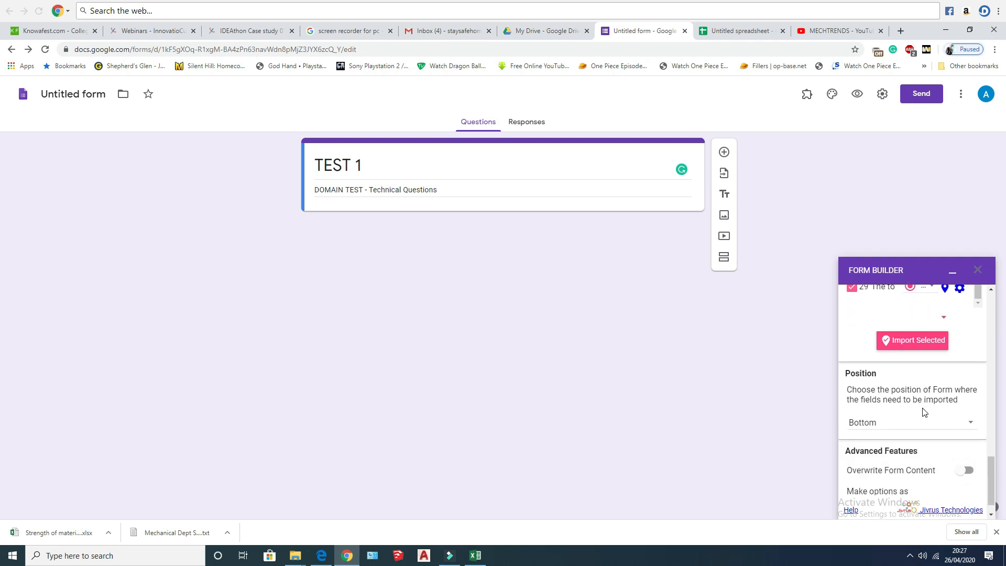
pyautogui.scroll(2, 921, 409)
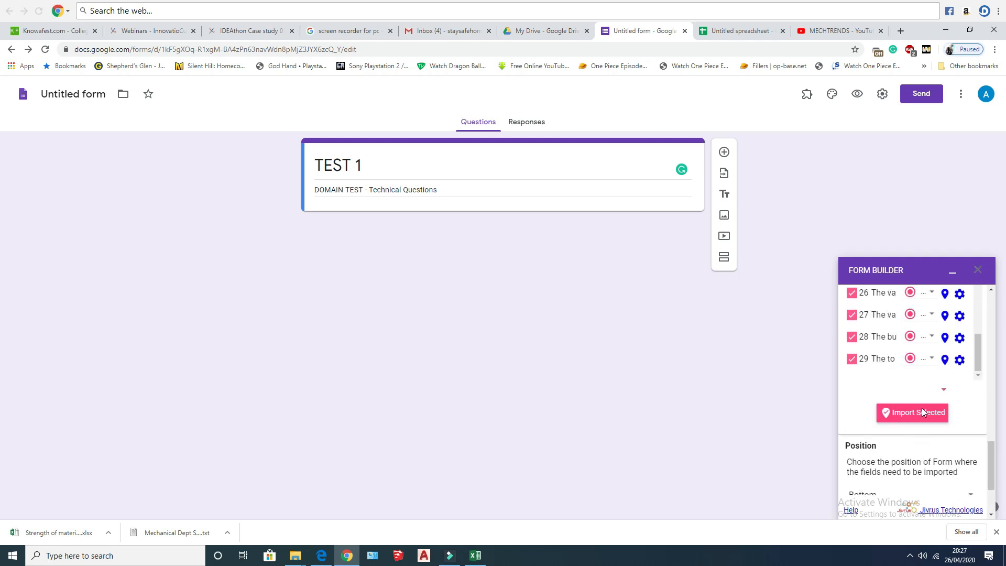
pyautogui.scroll(3, 890, 425)
pyautogui.scroll(3, 894, 427)
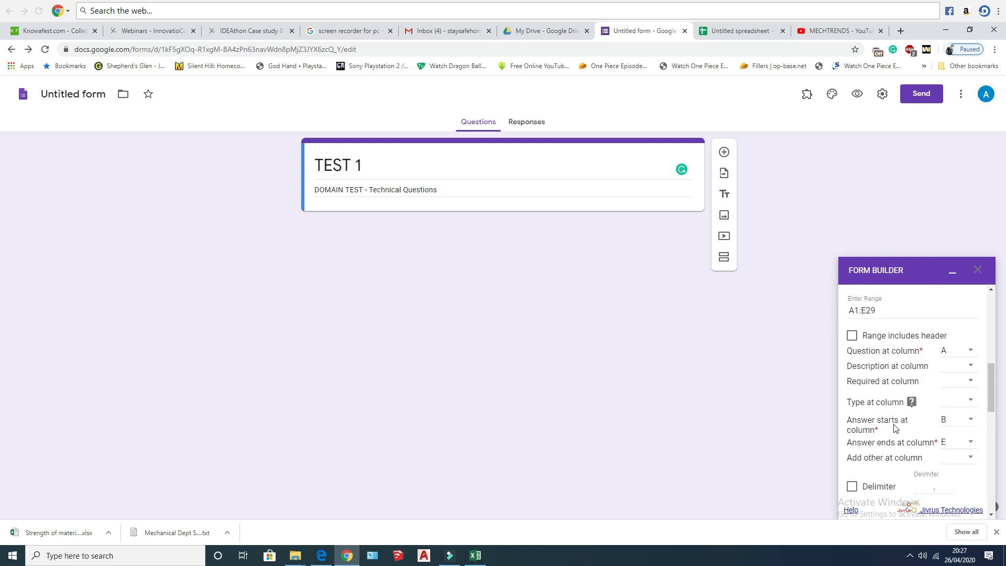
# Import all the selected multiple-choice questions into the form
pyautogui.scroll(-4, 895, 421)
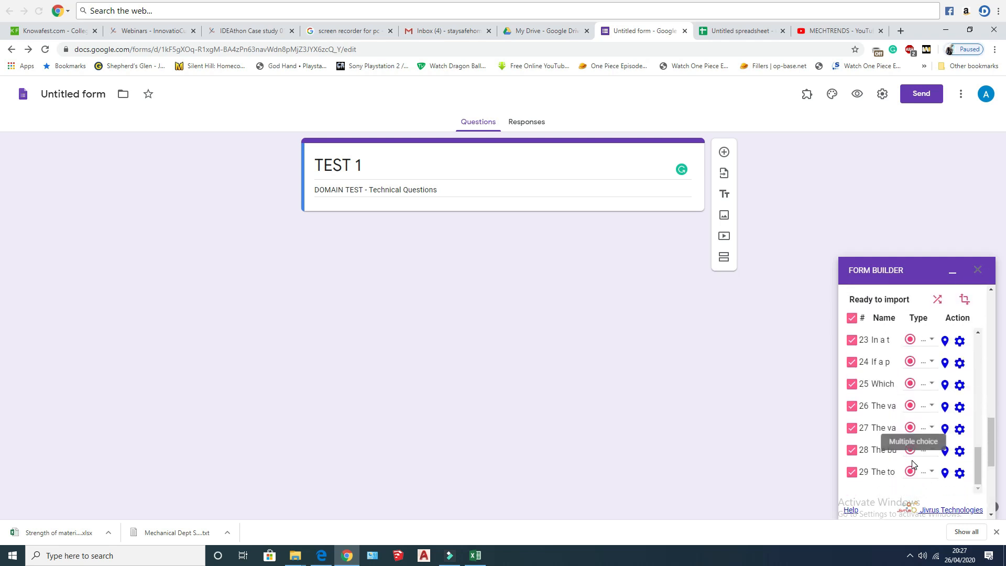
pyautogui.scroll(-2, 913, 434)
pyautogui.click(918, 422)
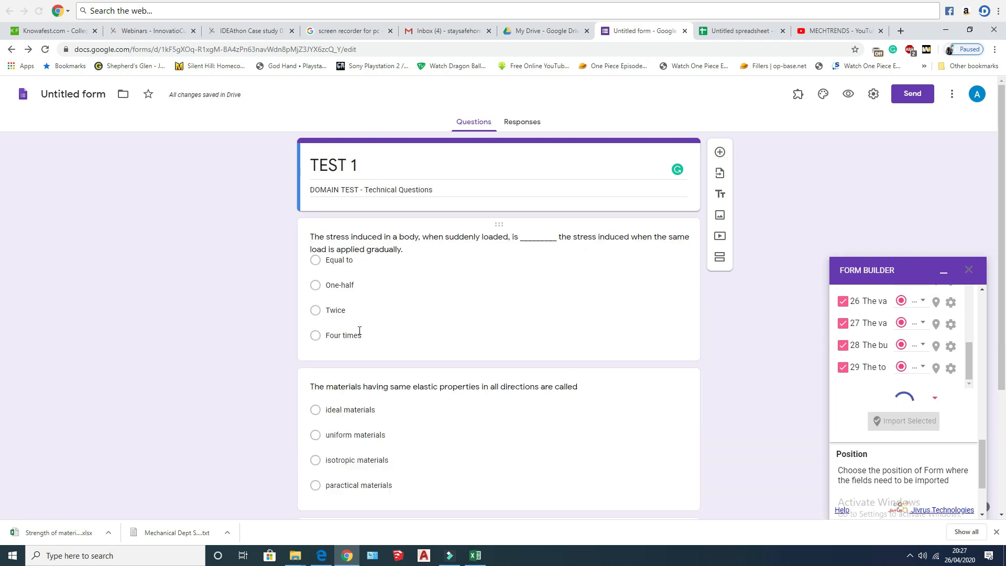
# Look through the imported questions and their answer options in the form
pyautogui.scroll(-5, 360, 331)
pyautogui.scroll(-6, 360, 331)
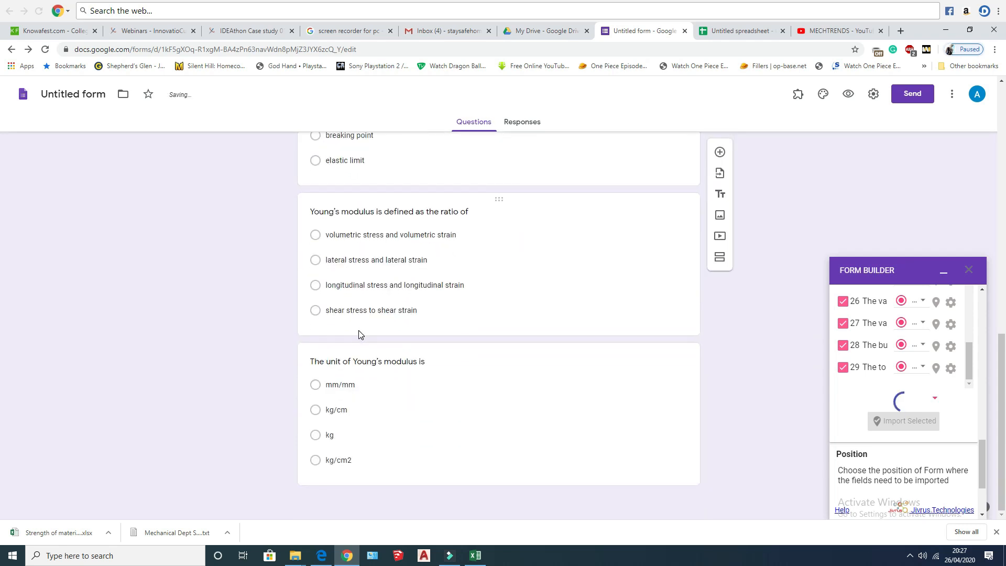
pyautogui.scroll(-5, 359, 333)
pyautogui.scroll(-5, 359, 334)
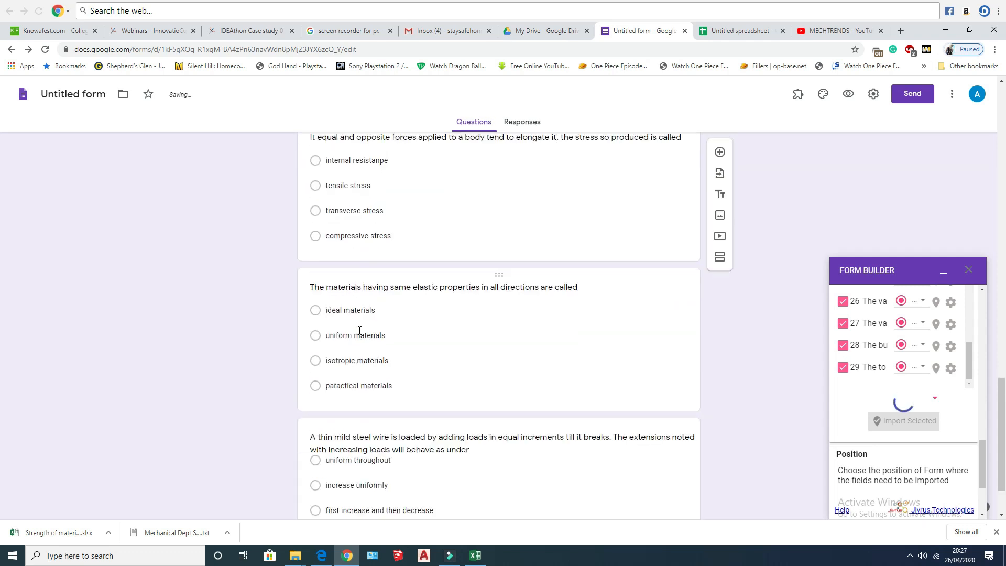
pyautogui.scroll(-4, 359, 332)
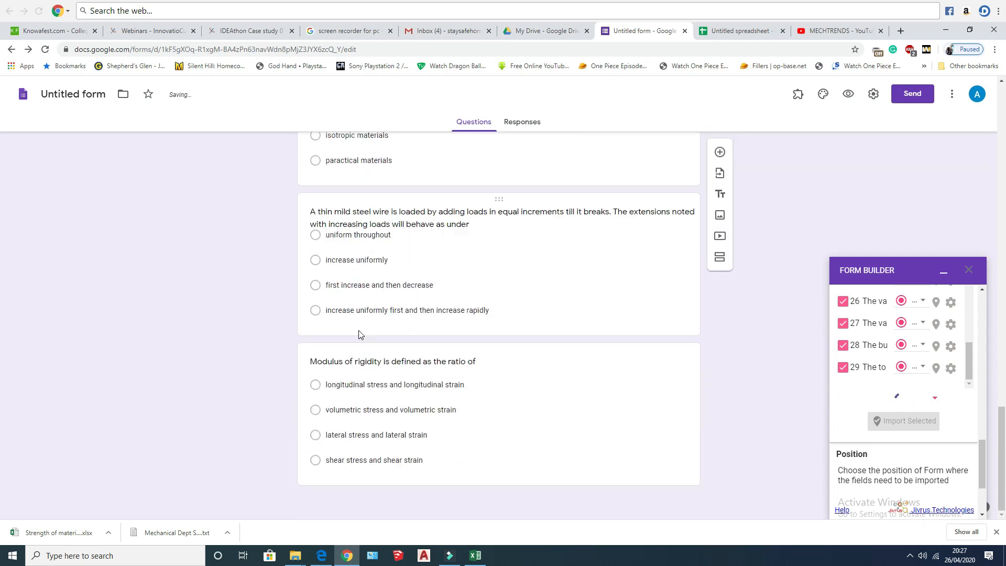
pyautogui.scroll(-4, 360, 334)
pyautogui.scroll(-5, 359, 330)
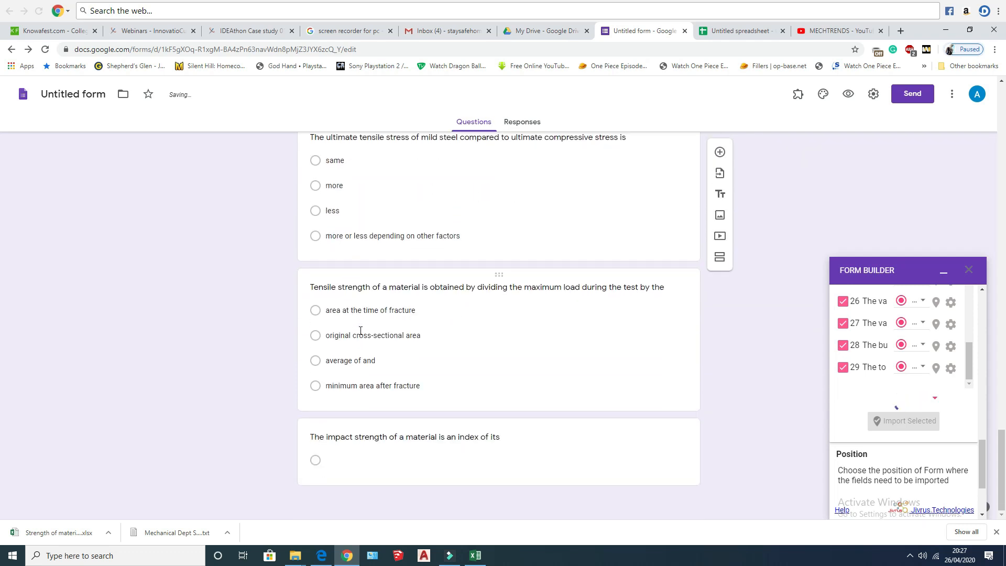
# Minimize the Form Builder window and return to the first question of the form
pyautogui.click(943, 271)
pyautogui.scroll(15, 539, 411)
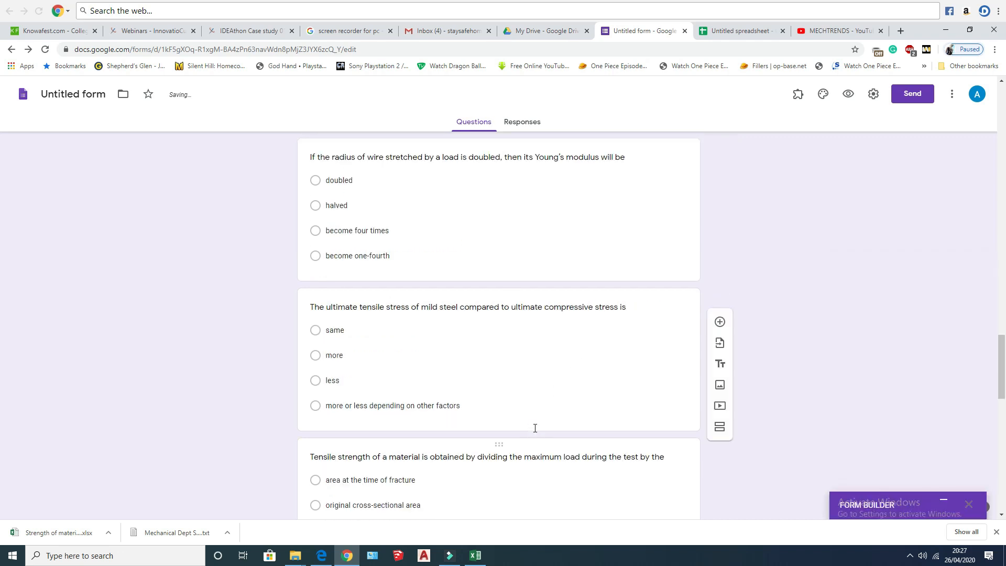
pyautogui.scroll(15, 537, 414)
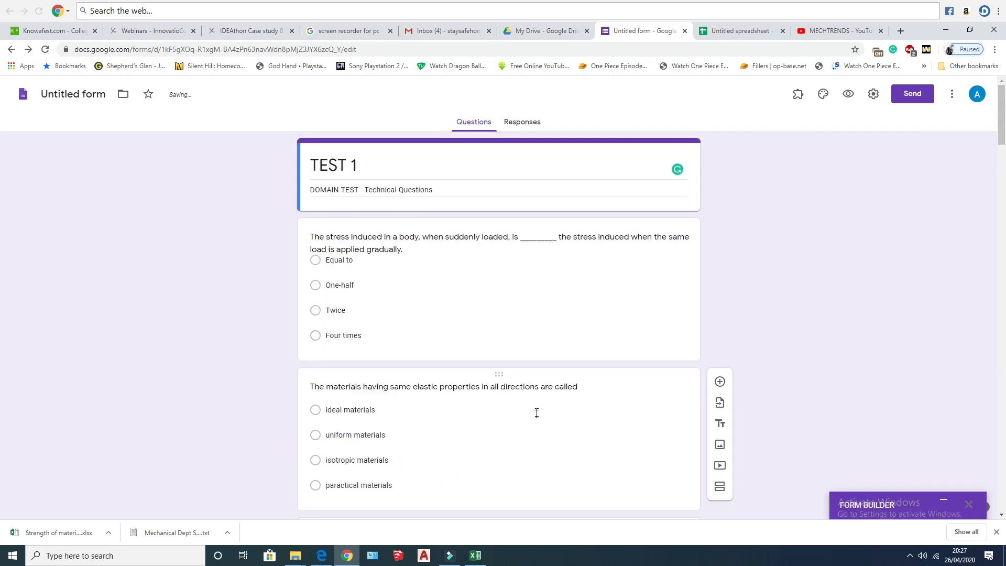